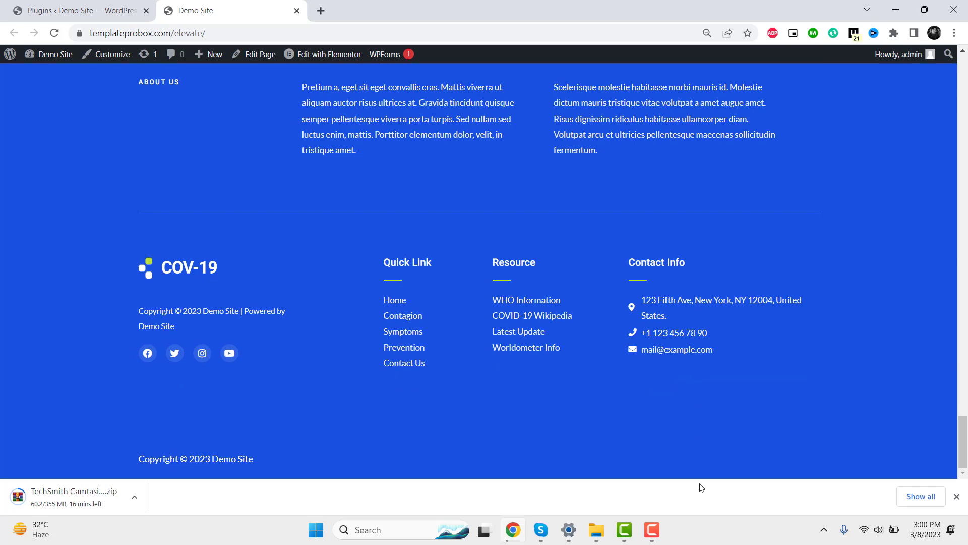
# - Switch back to the WordPress Plugins admin page listing the installed plugins
pyautogui.click(69, 5)
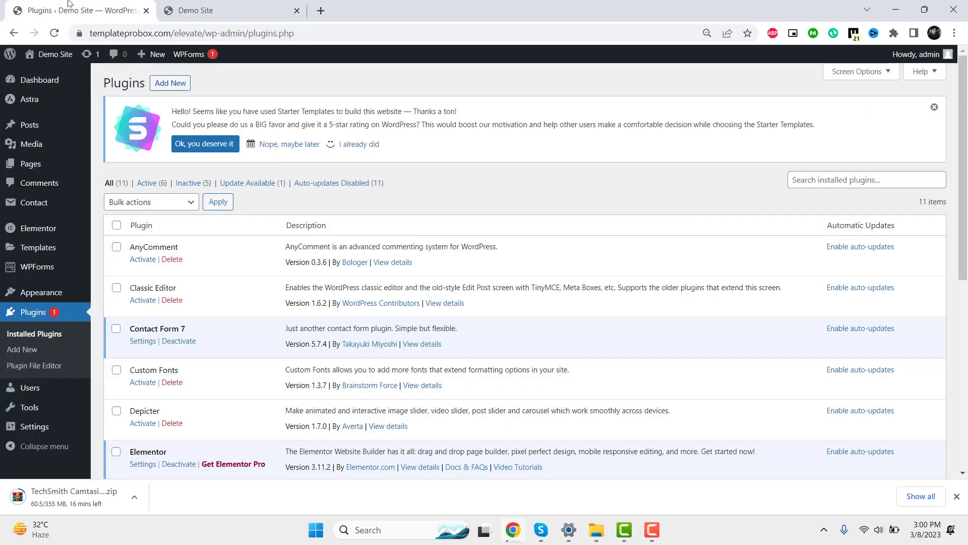
# - Search the plugin directory for 'Tawk.To Live Chat', install it and activate it
pyautogui.click(157, 84)
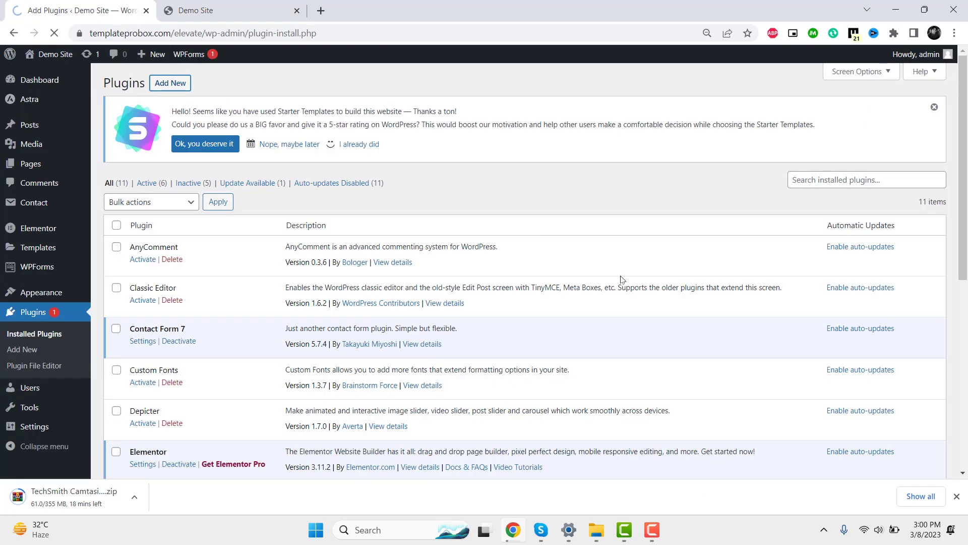
pyautogui.click(821, 186)
pyautogui.write('Tawk.To Live Chat')
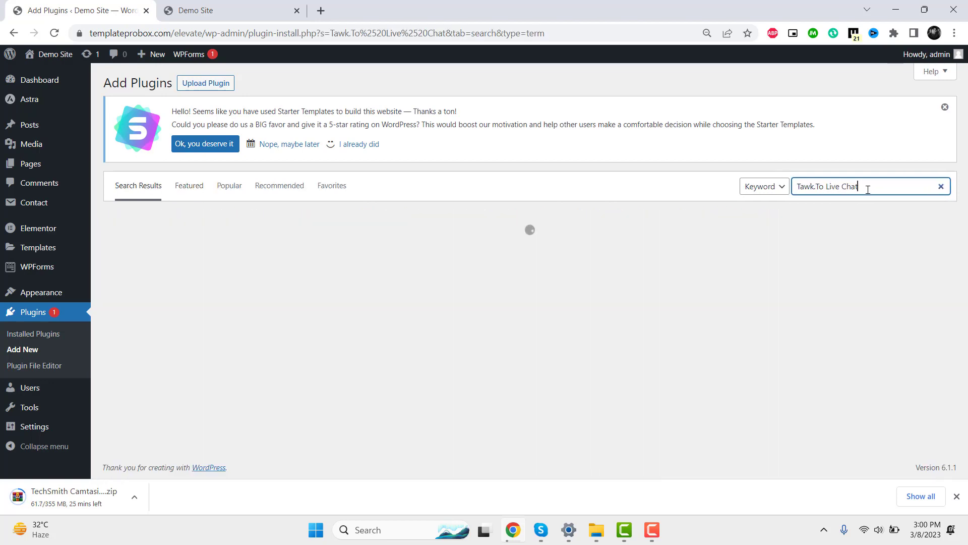
pyautogui.moveTo(866, 188); pyautogui.dragTo(771, 190)
pyautogui.scroll(-1, 348, 252)
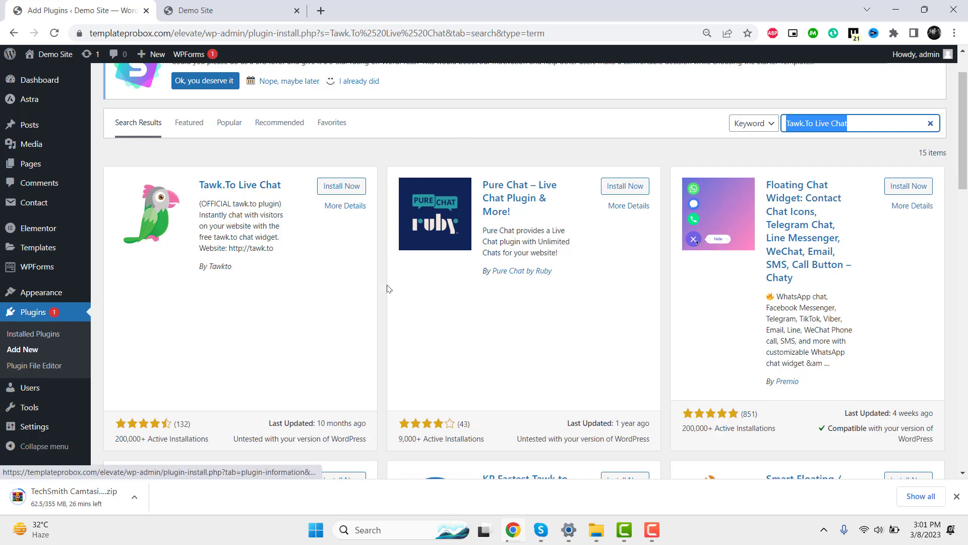
pyautogui.click(342, 186)
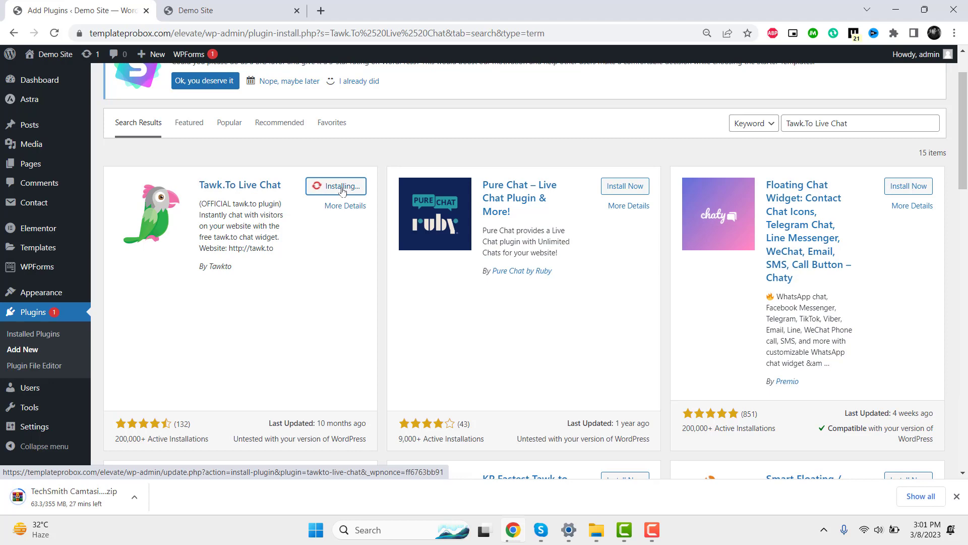
pyautogui.click(344, 189)
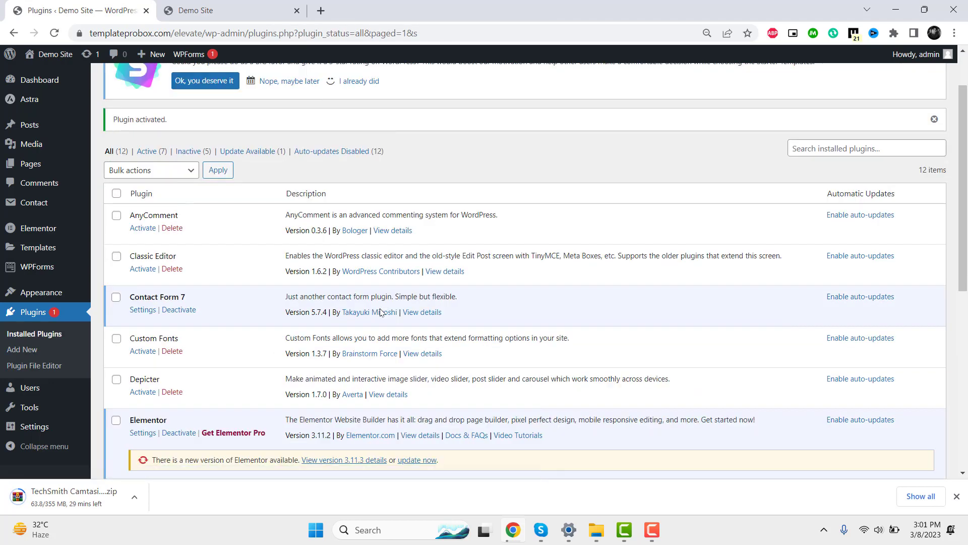
# - Open the Tawk.to Live Chat plugin settings and bring up the free sign-up page in a new tab
pyautogui.scroll(-7, 378, 313)
pyautogui.scroll(-2, 371, 347)
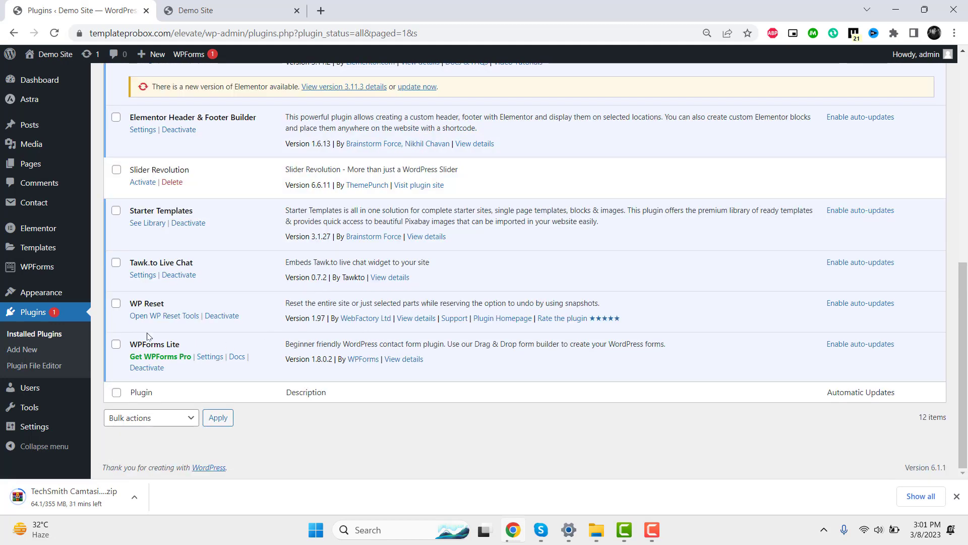
pyautogui.click(146, 277)
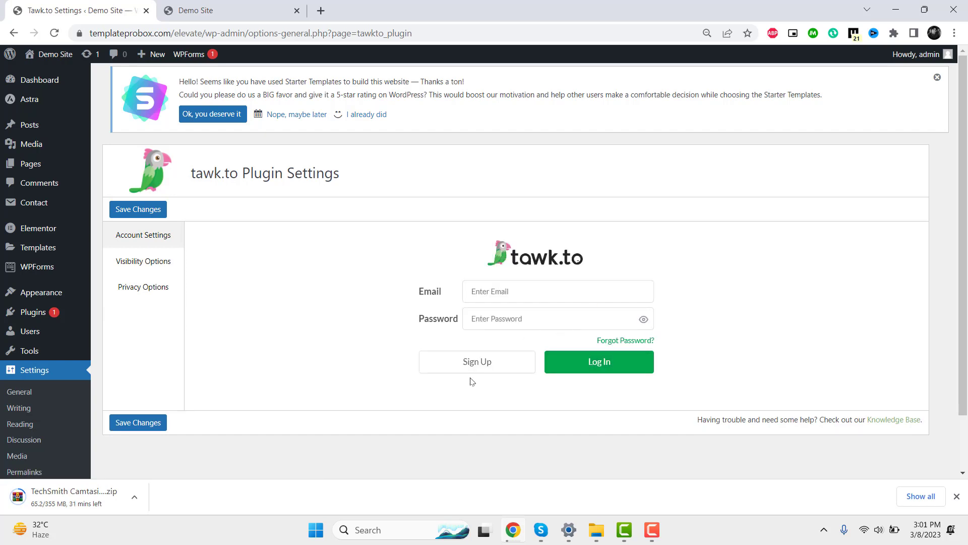
pyautogui.rightClick(484, 371)
pyautogui.click(533, 233)
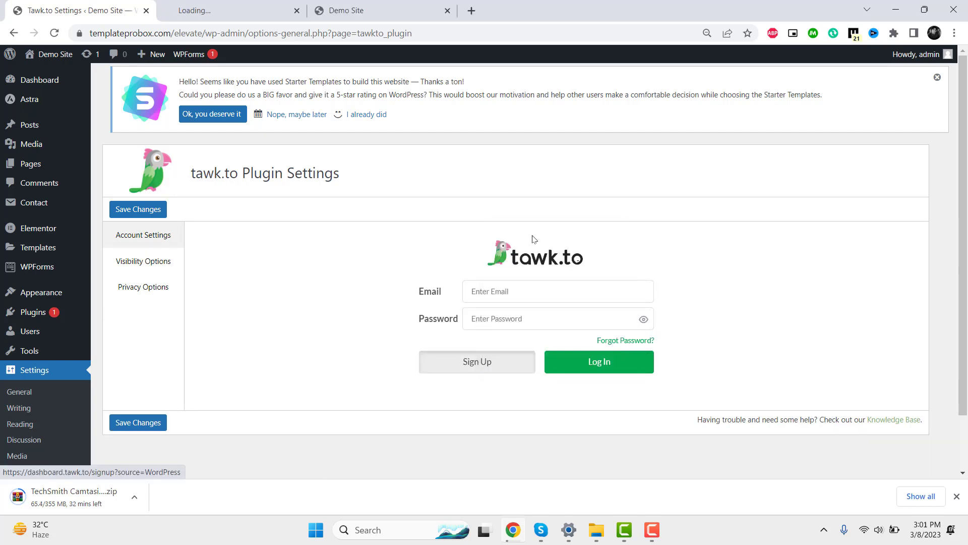
pyautogui.click(206, 12)
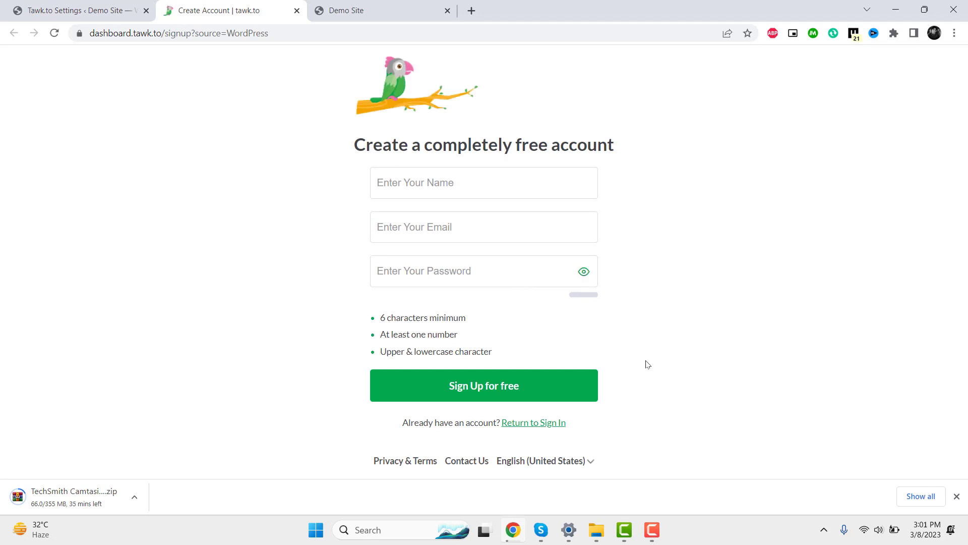
# - Fill the sign-up form with the account holder's name, e-mail and a password, then sign up for free
pyautogui.click(412, 189)
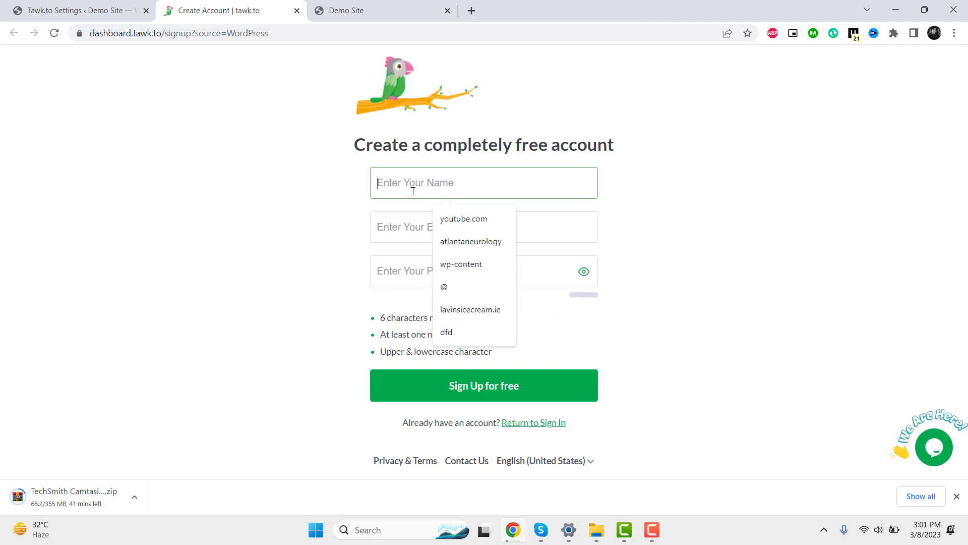
pyautogui.write('shrn')
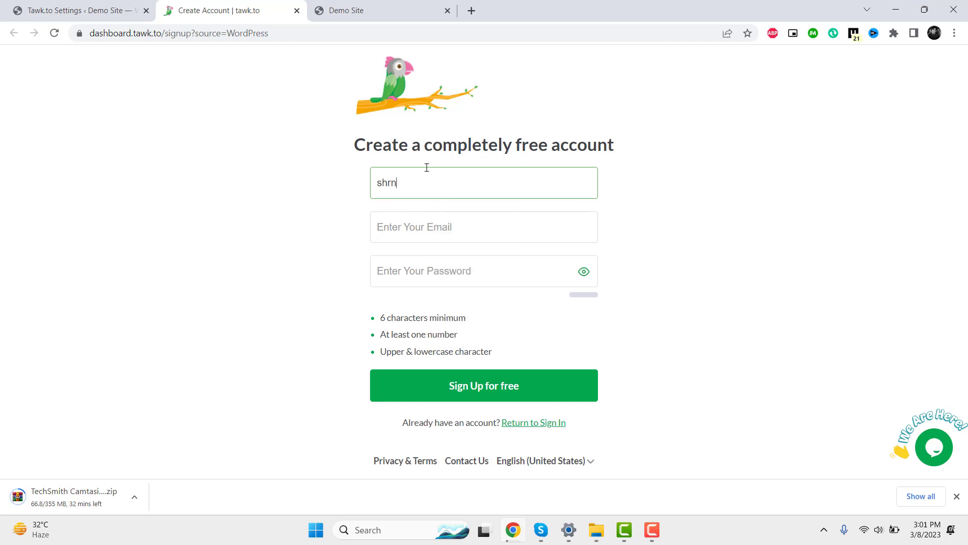
pyautogui.press('Tab')
pyautogui.write('shrn')
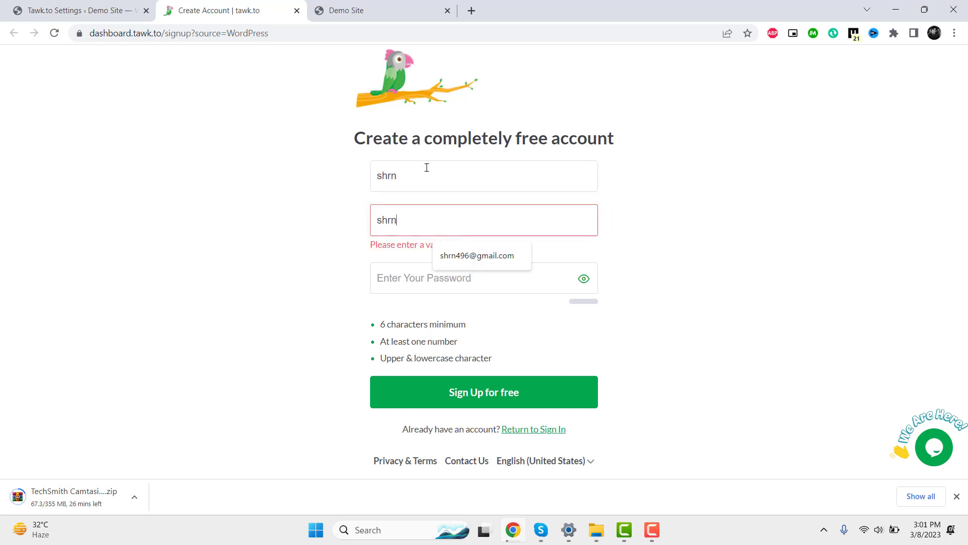
pyautogui.click(490, 265)
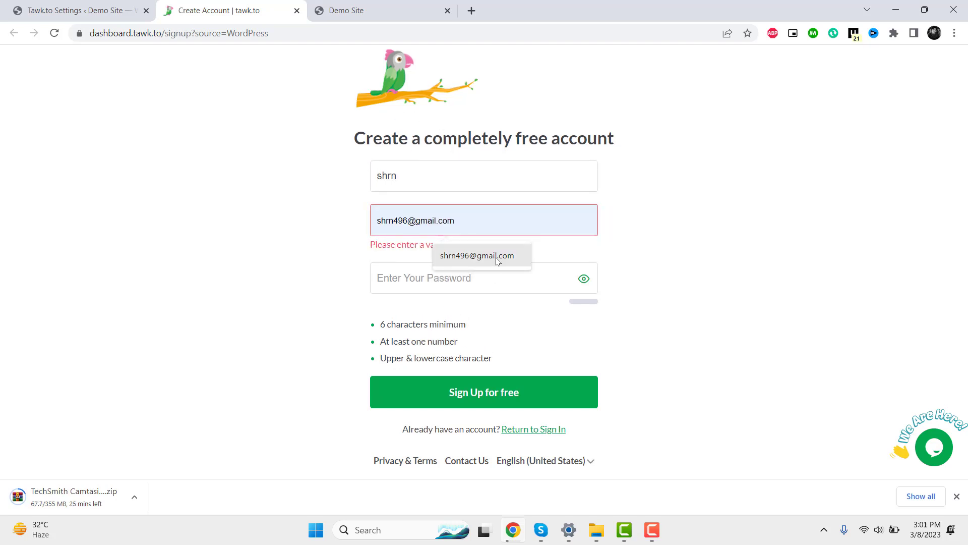
pyautogui.click(489, 267)
pyautogui.write('s')
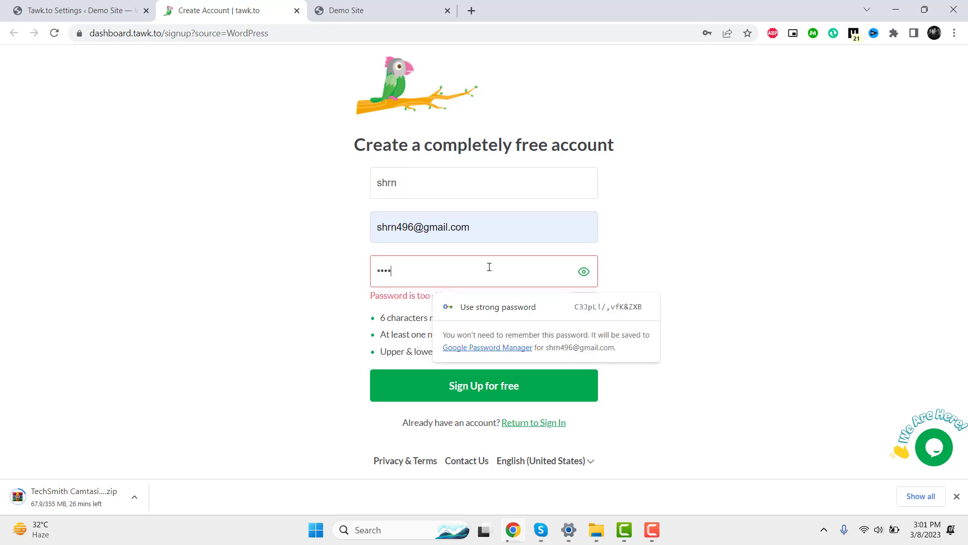
pyautogui.write('9')
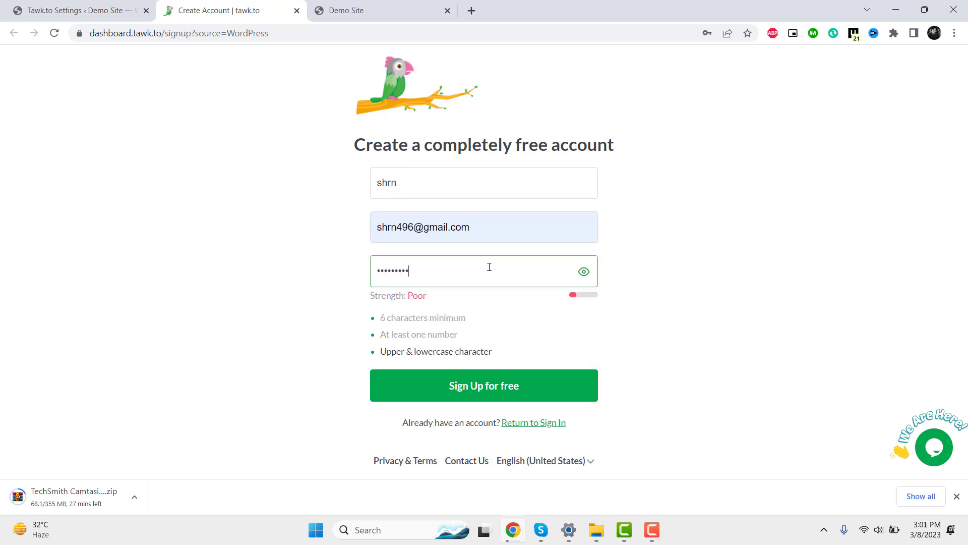
pyautogui.click(670, 369)
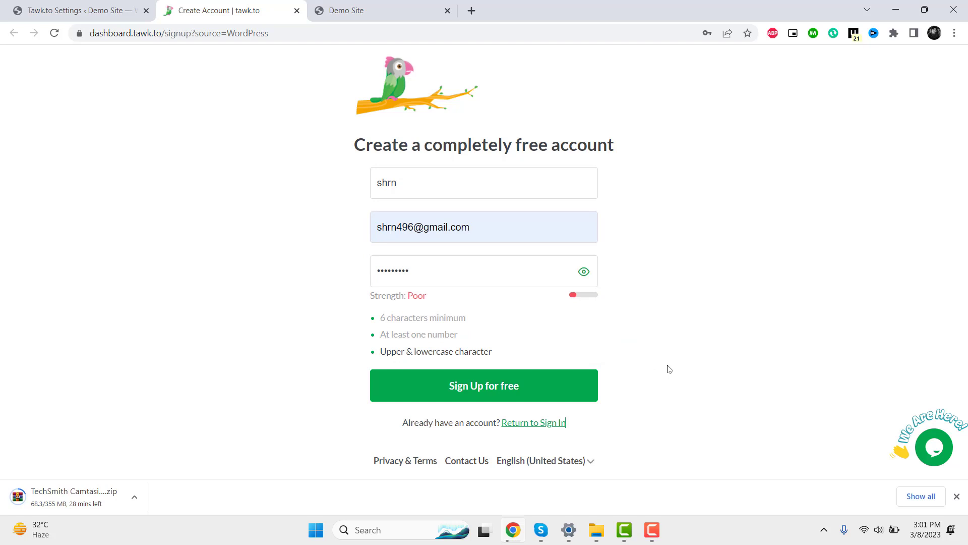
pyautogui.click(542, 396)
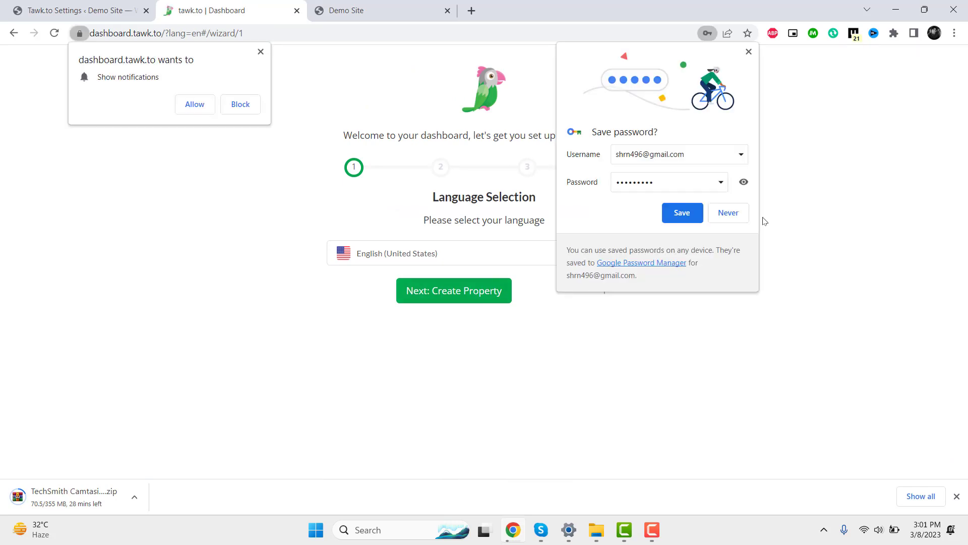
# - Dismiss the browser's password, notification and security prompts and continue to the property details step
pyautogui.click(712, 211)
pyautogui.click(241, 105)
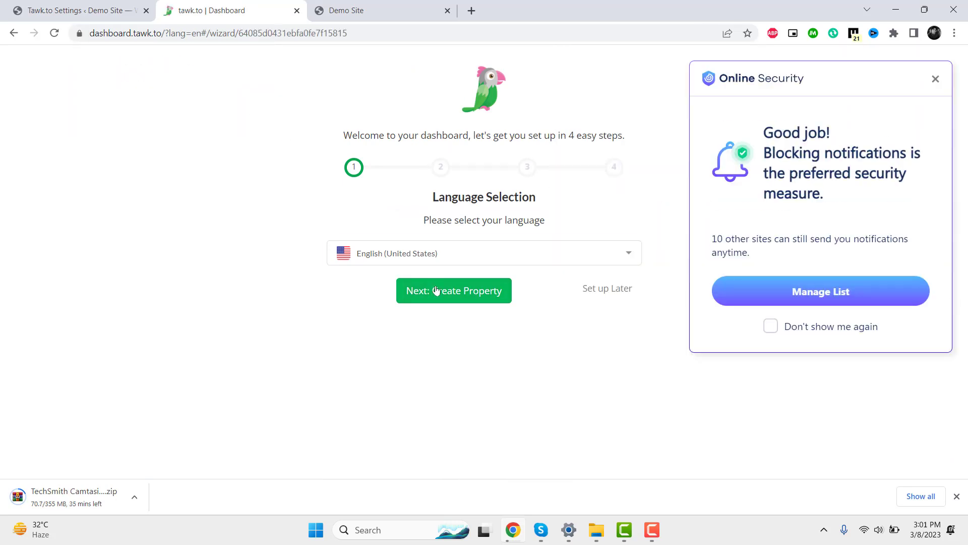
pyautogui.click(935, 79)
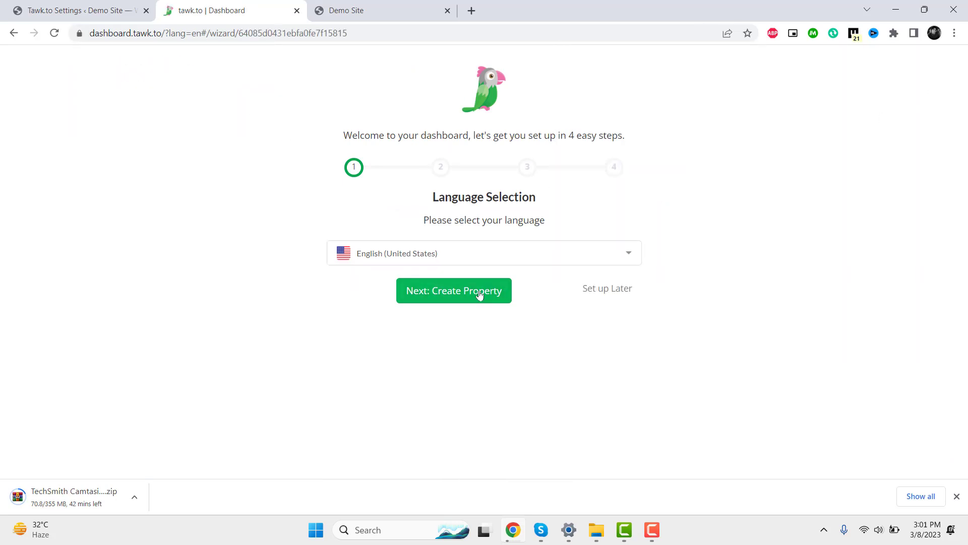
pyautogui.click(501, 294)
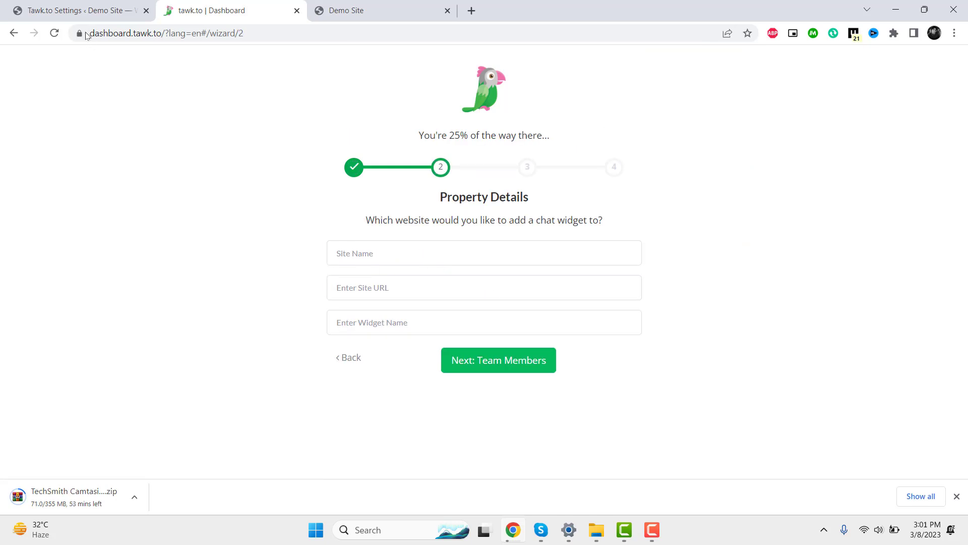
pyautogui.click(81, 6)
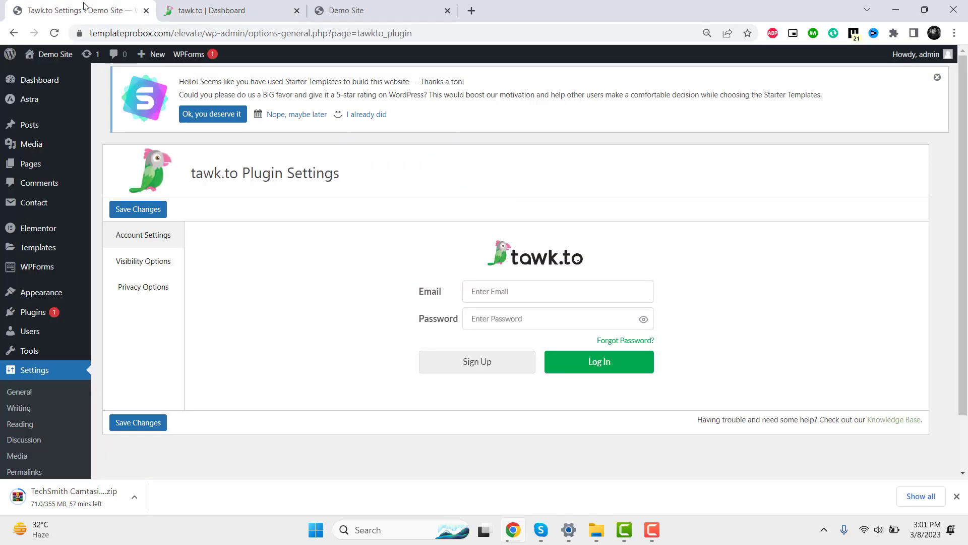
pyautogui.click(171, 32)
pyautogui.click(244, 7)
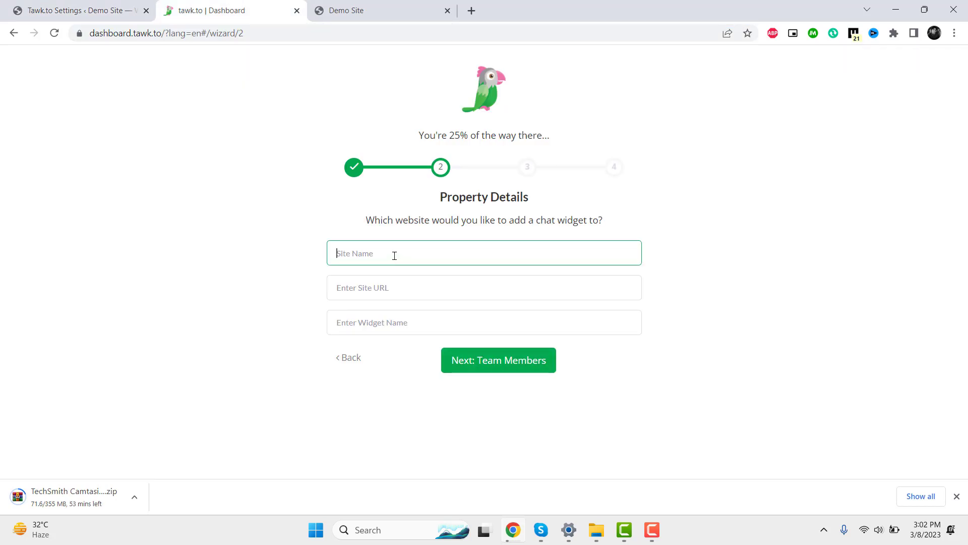
pyautogui.write('ABC')
pyautogui.press('Tab')
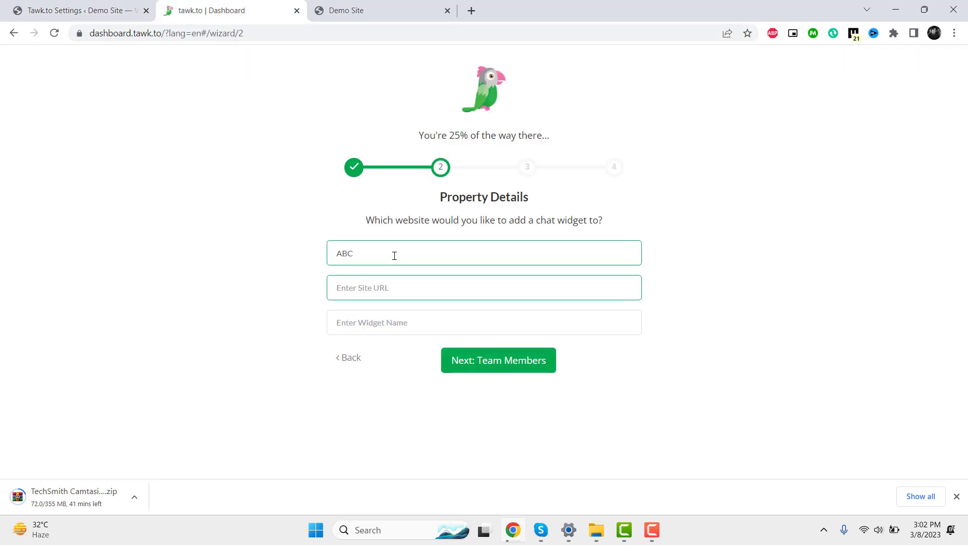
pyautogui.write('https://templateprobox.com/')
pyautogui.click(385, 322)
pyautogui.write('N')
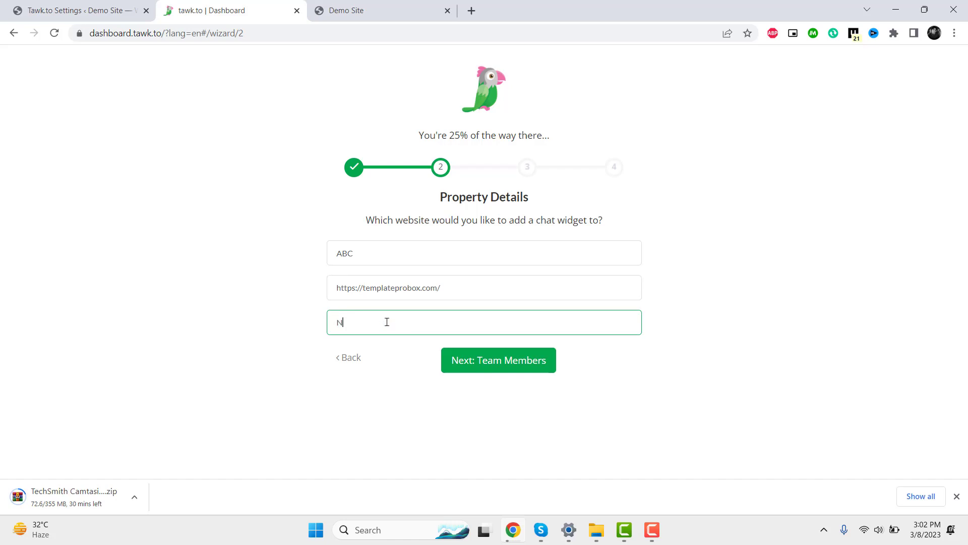
pyautogui.click(493, 364)
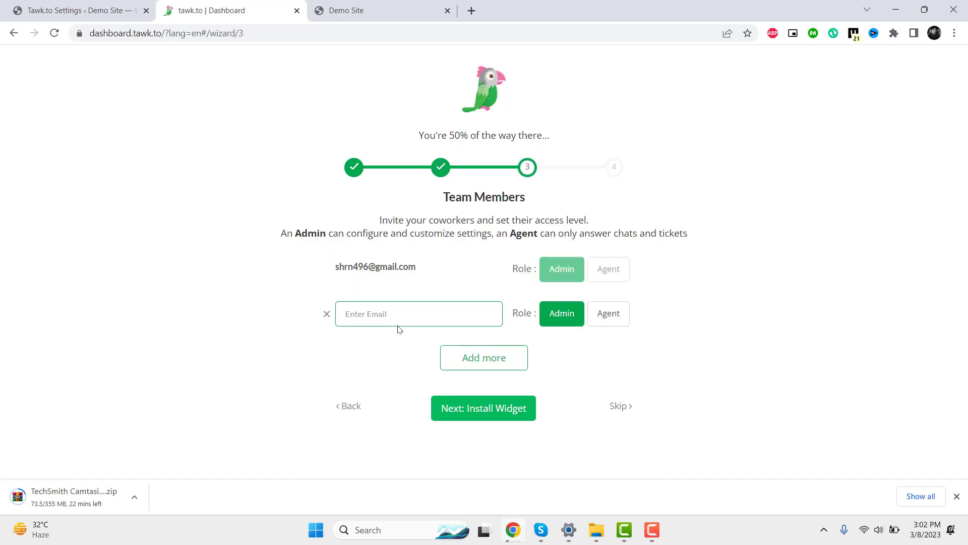
# - Skip teammate invitations and finish the setup wizard to reach the tawk.to dashboard
pyautogui.click(496, 365)
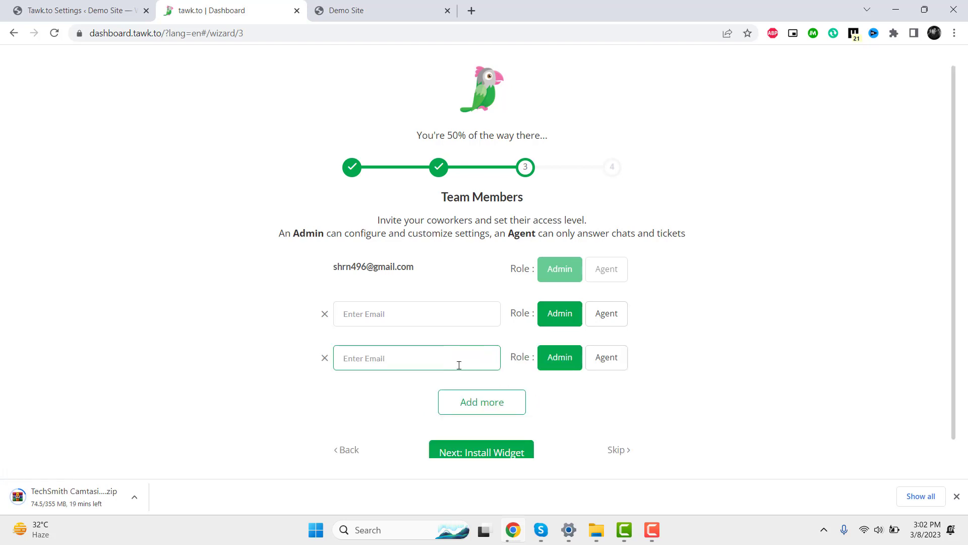
pyautogui.click(323, 357)
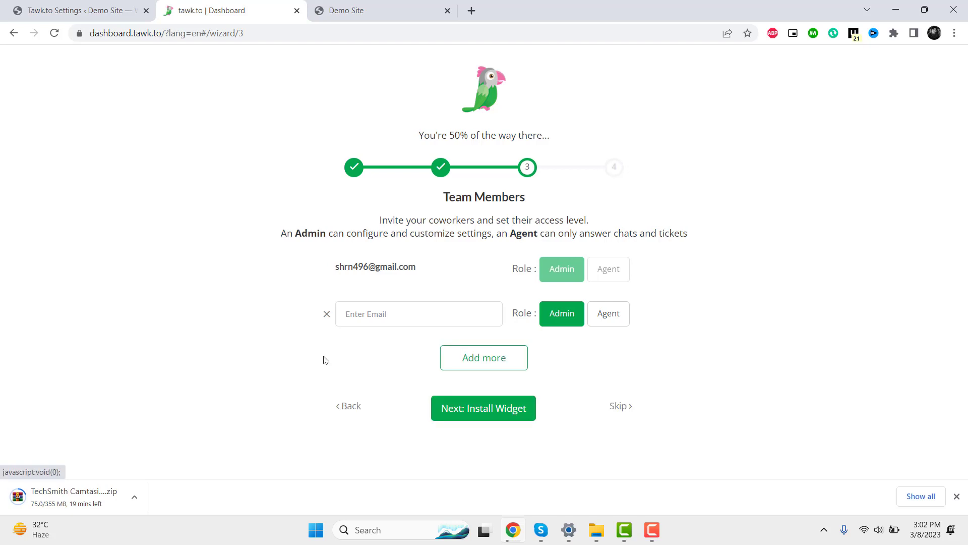
pyautogui.click(324, 315)
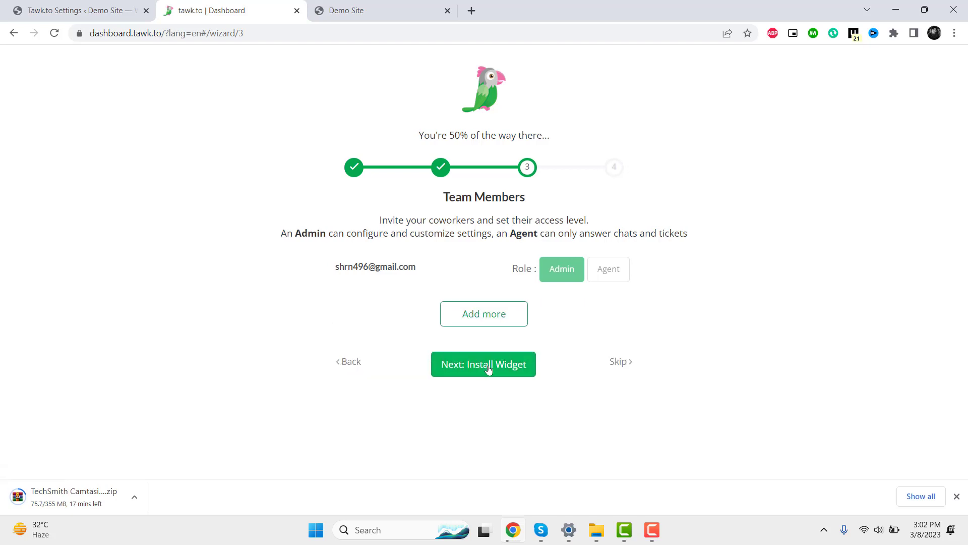
pyautogui.click(488, 368)
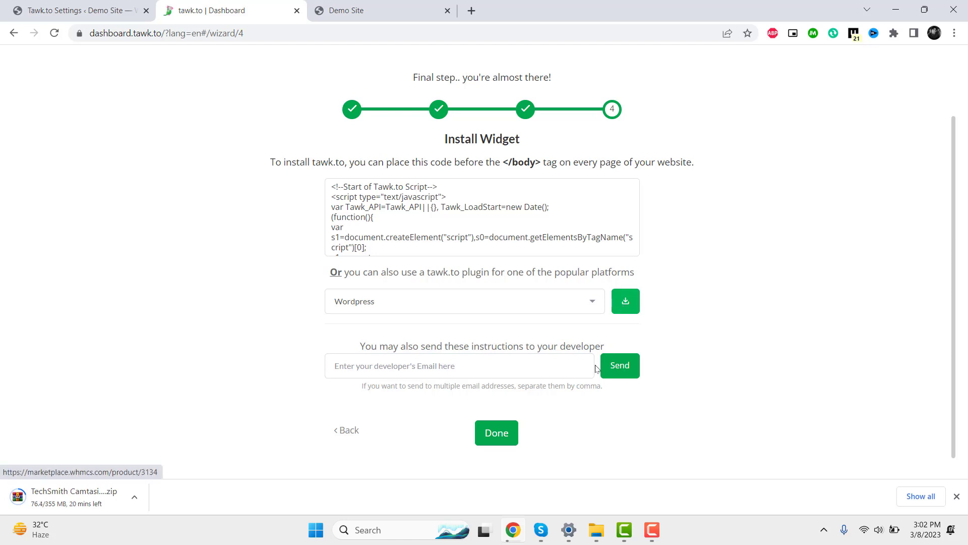
pyautogui.click(496, 437)
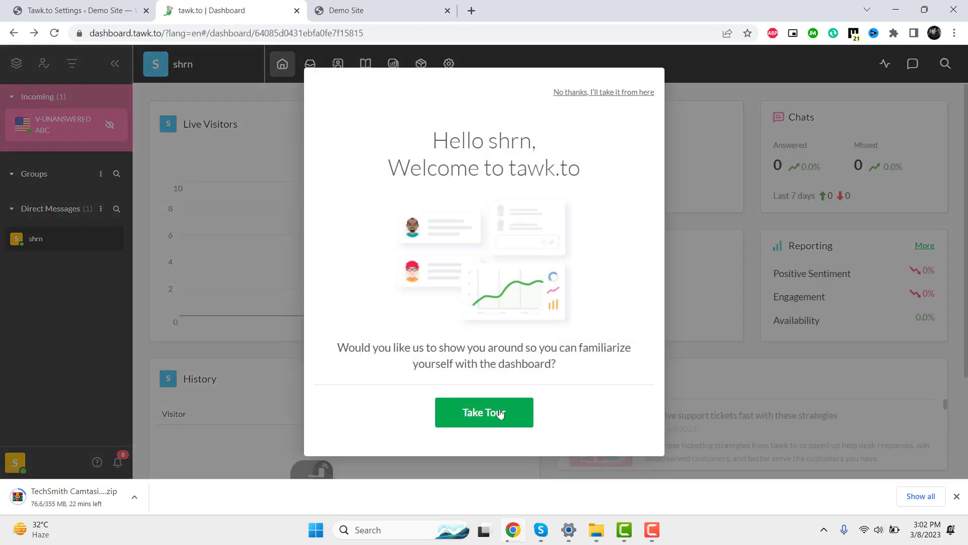
# - Reload the WordPress tawk.to settings page
pyautogui.click(86, 3)
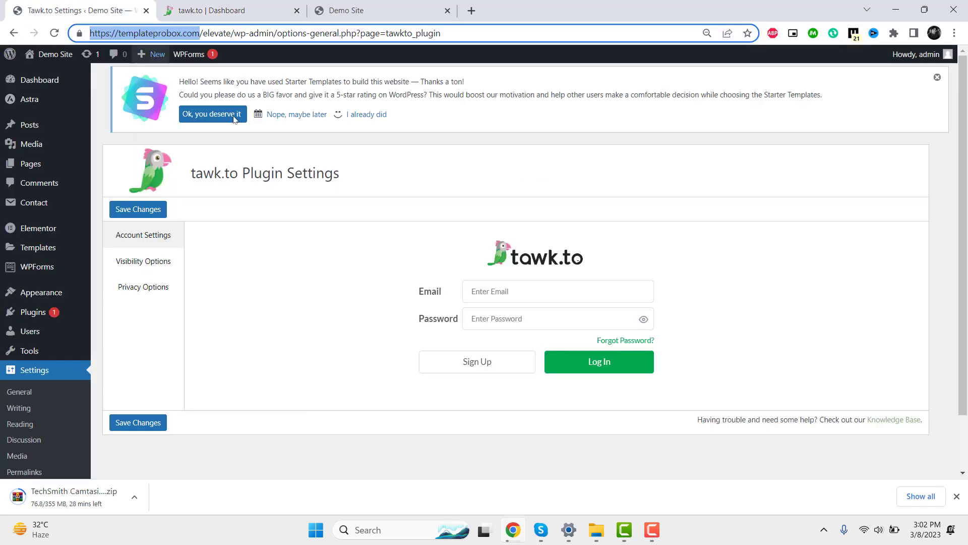
pyautogui.rightClick(434, 171)
pyautogui.click(471, 212)
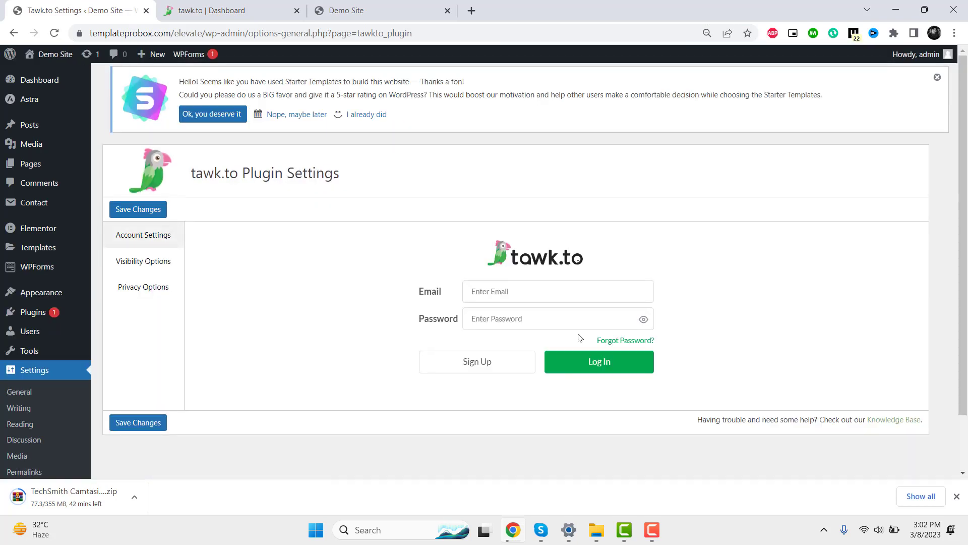
# - Log in to tawk.to in the plugin settings using the saved account e-mail and the account password
pyautogui.click(530, 295)
pyautogui.press('Down')
pyautogui.press('Down')
pyautogui.press('Down')
pyautogui.press('Down')
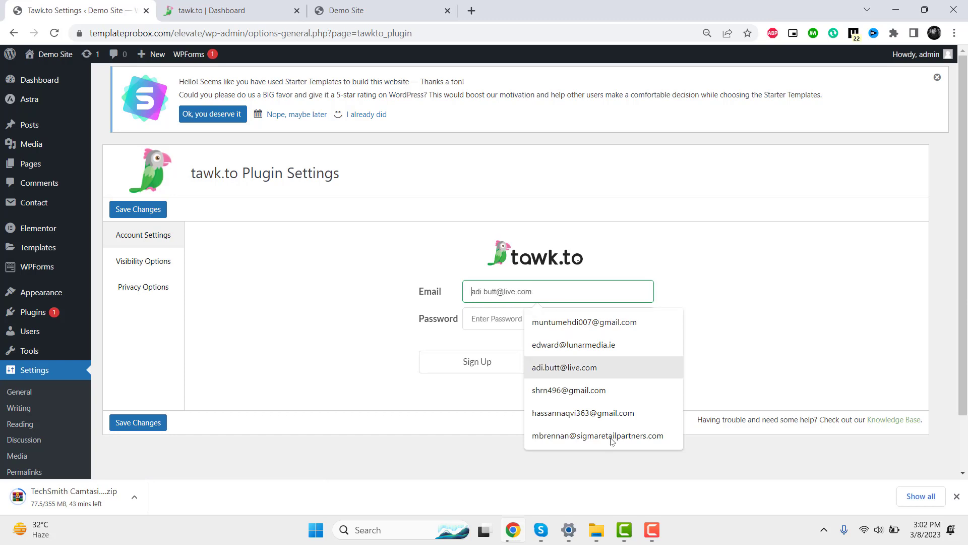
pyautogui.press('Return')
pyautogui.click(525, 312)
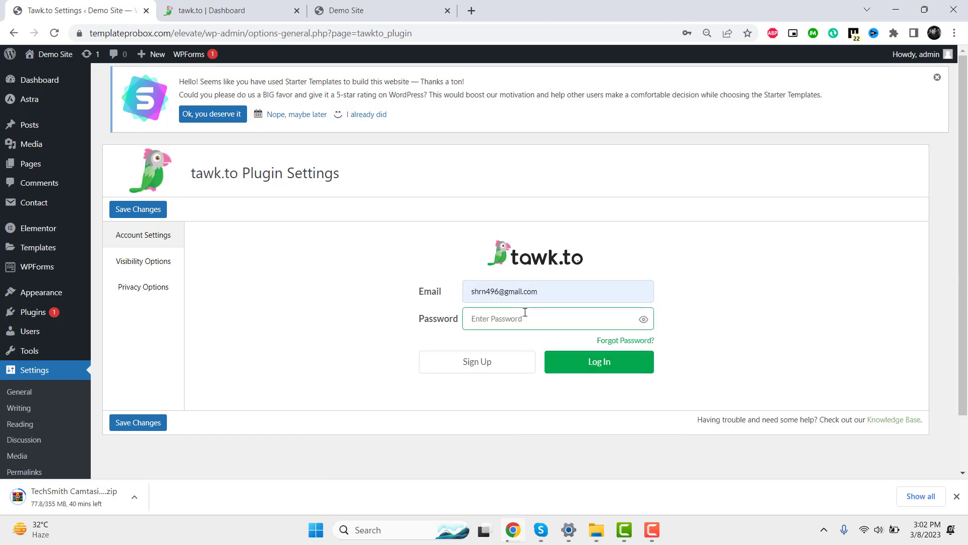
pyautogui.write('*****')
pyautogui.click(634, 363)
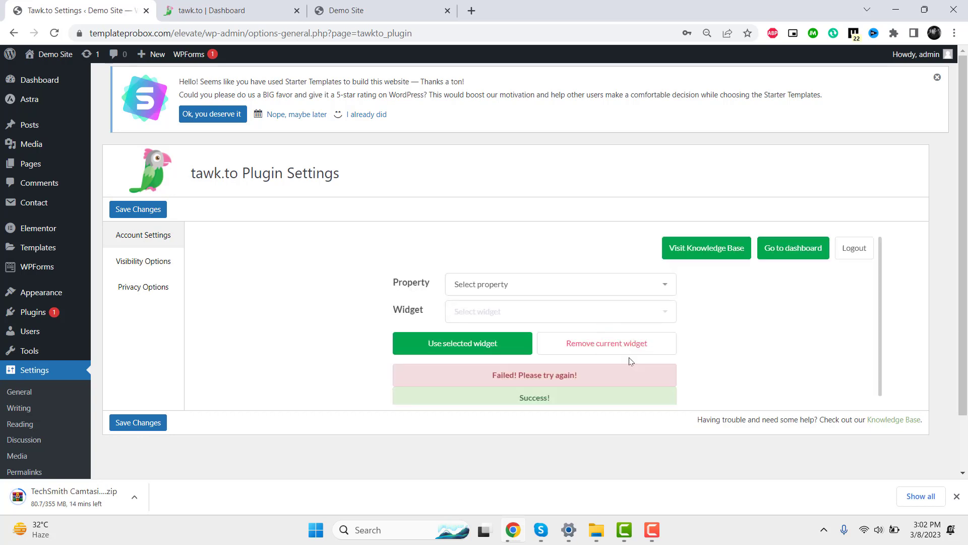
# - Attach property ABC's New widget to the site, then view its Visibility Options
pyautogui.click(729, 218)
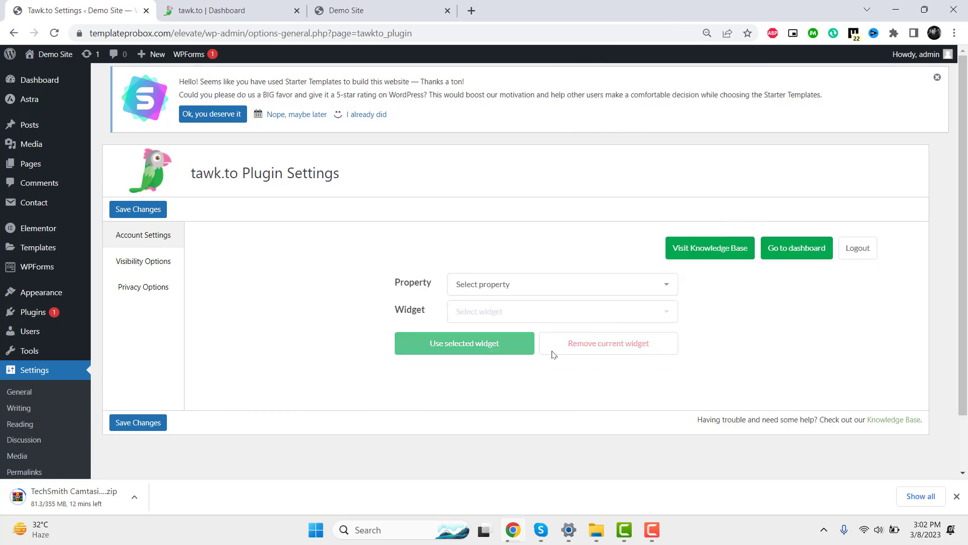
pyautogui.click(549, 295)
pyautogui.click(525, 311)
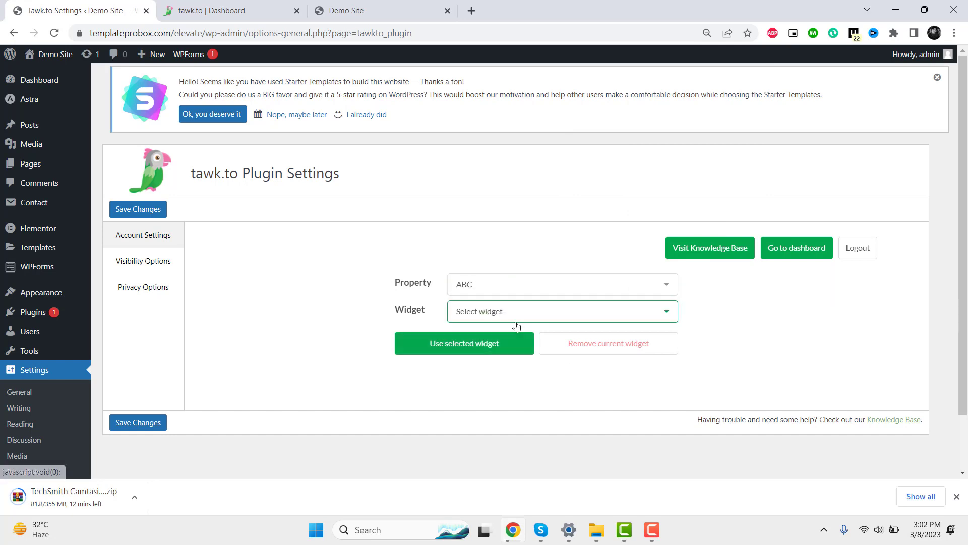
pyautogui.click(525, 313)
pyautogui.click(522, 336)
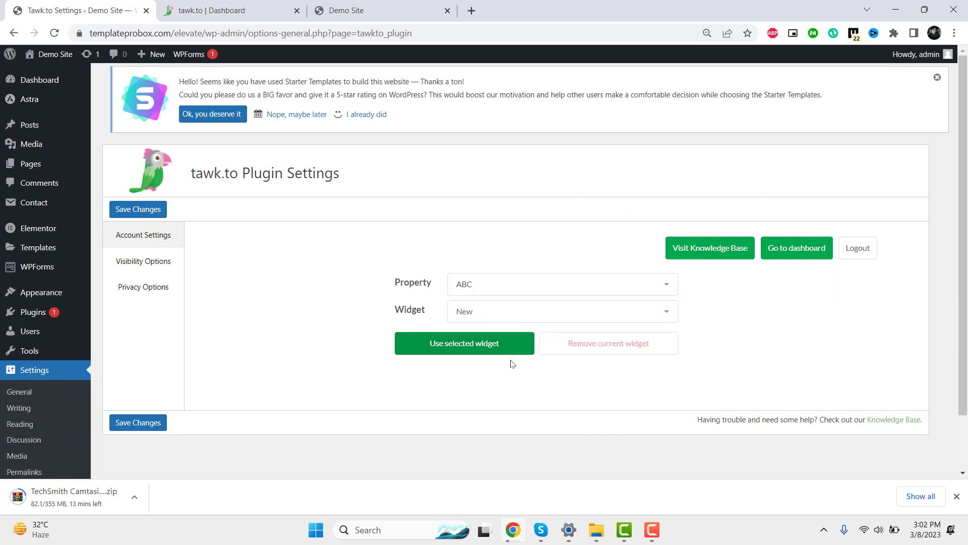
pyautogui.click(474, 348)
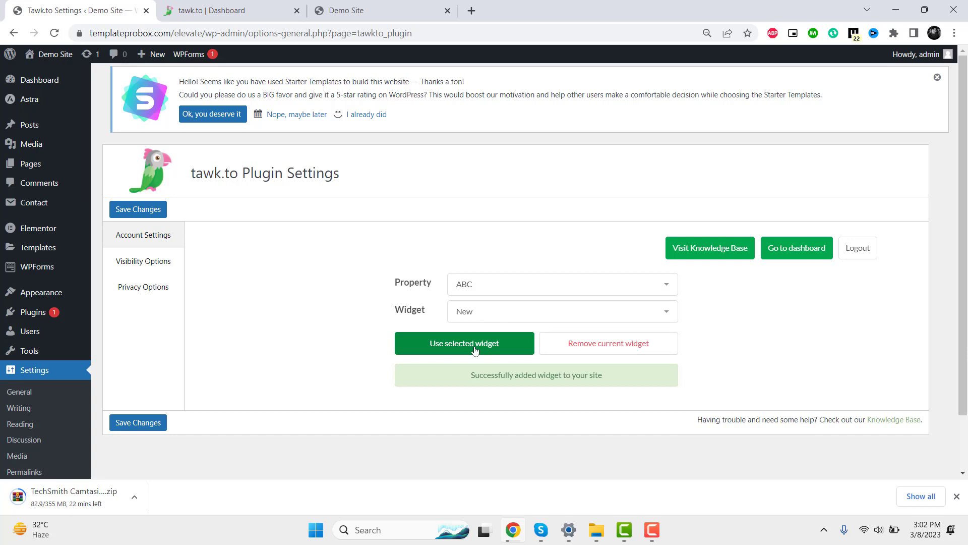
pyautogui.click(143, 260)
pyautogui.scroll(-2, 557, 351)
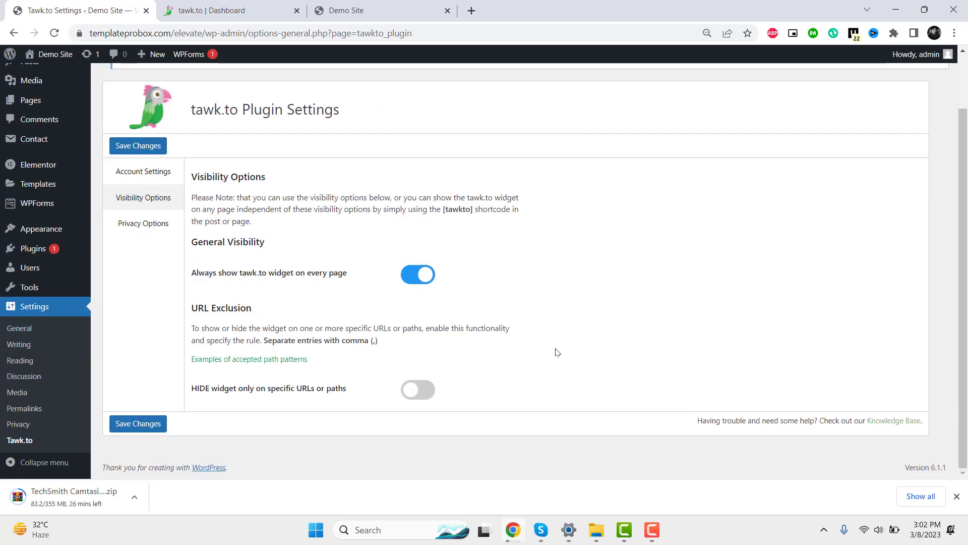
# - Look through the privacy and account settings, then open the tawk.to dashboard in a new tab
pyautogui.click(143, 224)
pyautogui.click(144, 170)
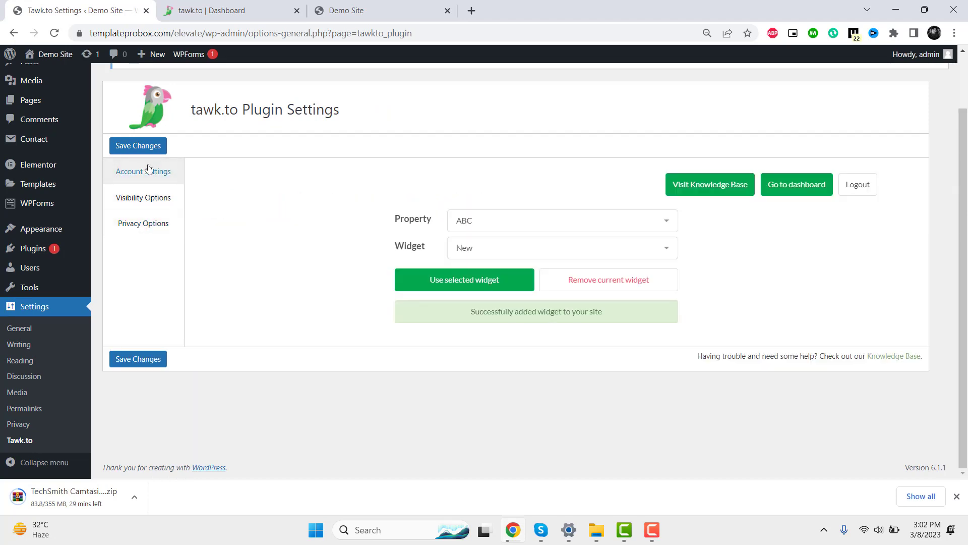
pyautogui.click(170, 221)
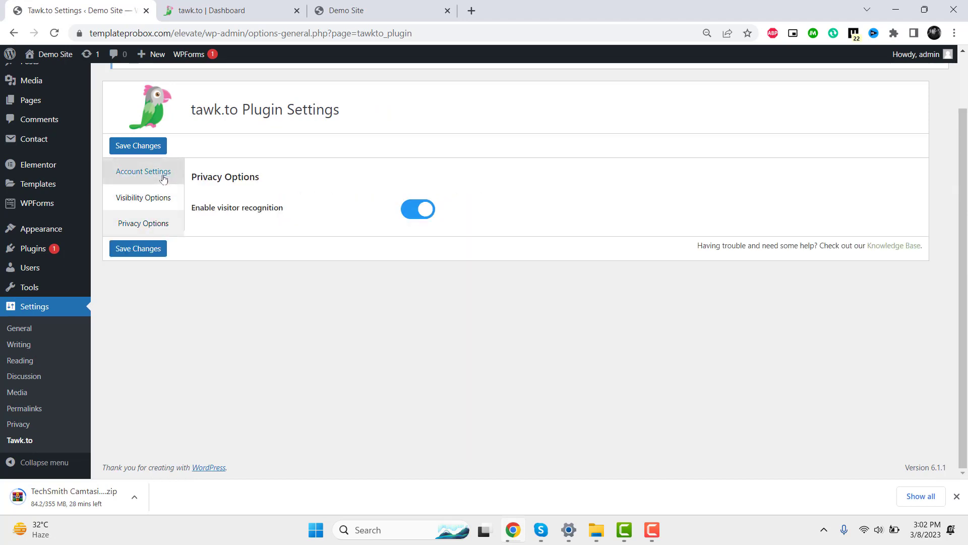
pyautogui.click(161, 174)
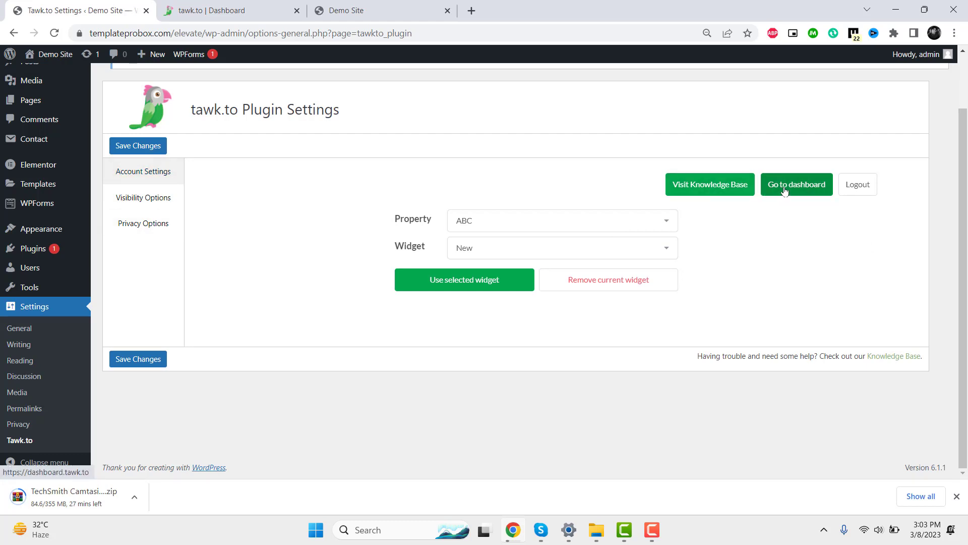
pyautogui.click(798, 185)
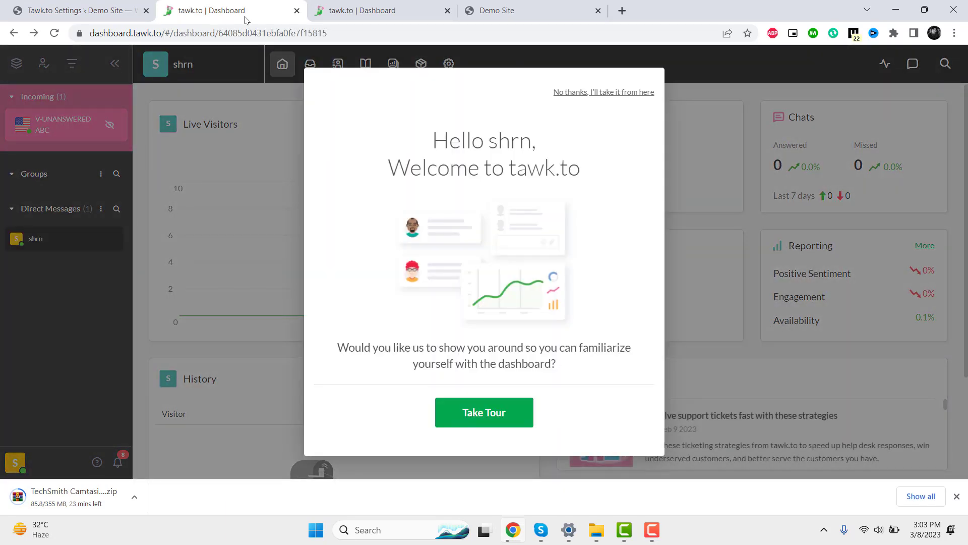
# - Open the live Demo Site in a new tab via the admin bar's Visit Site link
pyautogui.click(86, 10)
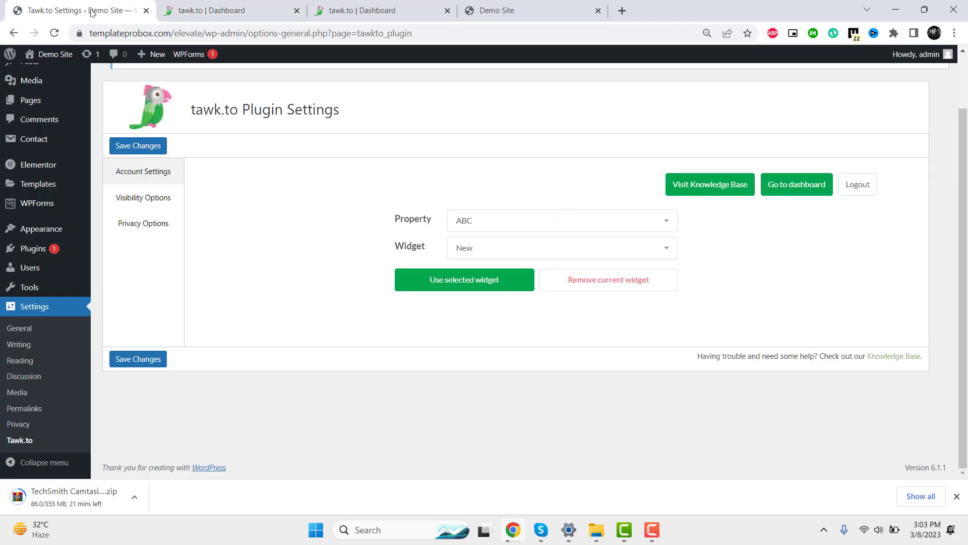
pyautogui.moveTo(70, 55)
pyautogui.rightClick(45, 74)
pyautogui.click(79, 85)
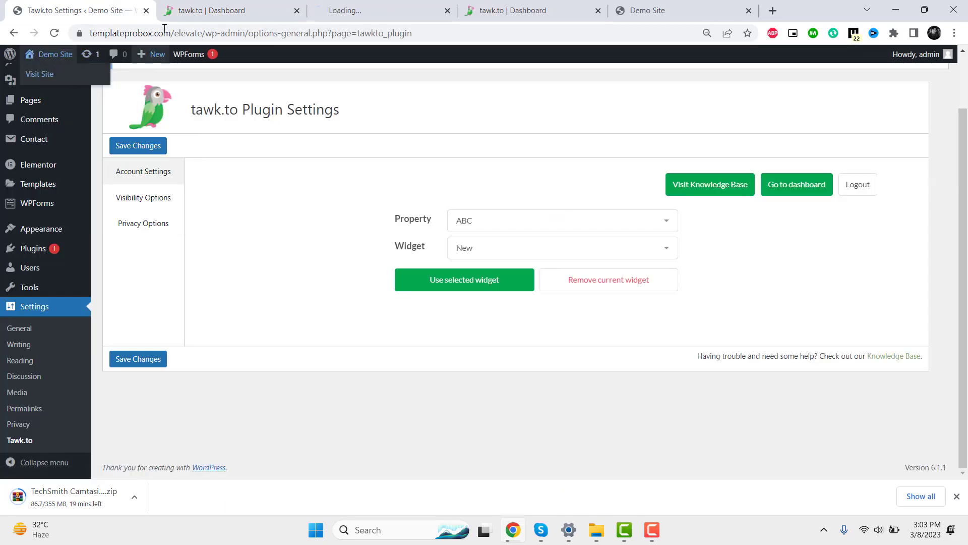
# - On the live Demo Site, open the green tawk.to chat bubble and start a new conversation
pyautogui.click(371, 5)
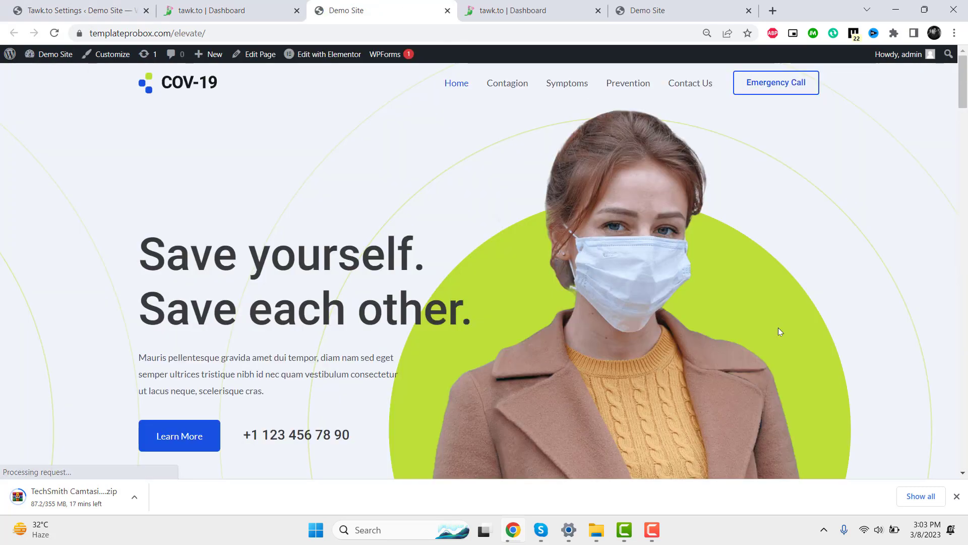
pyautogui.scroll(-10, 780, 329)
pyautogui.moveTo(967, 174); pyautogui.dragTo(964, 463)
pyautogui.scroll(5, 599, 319)
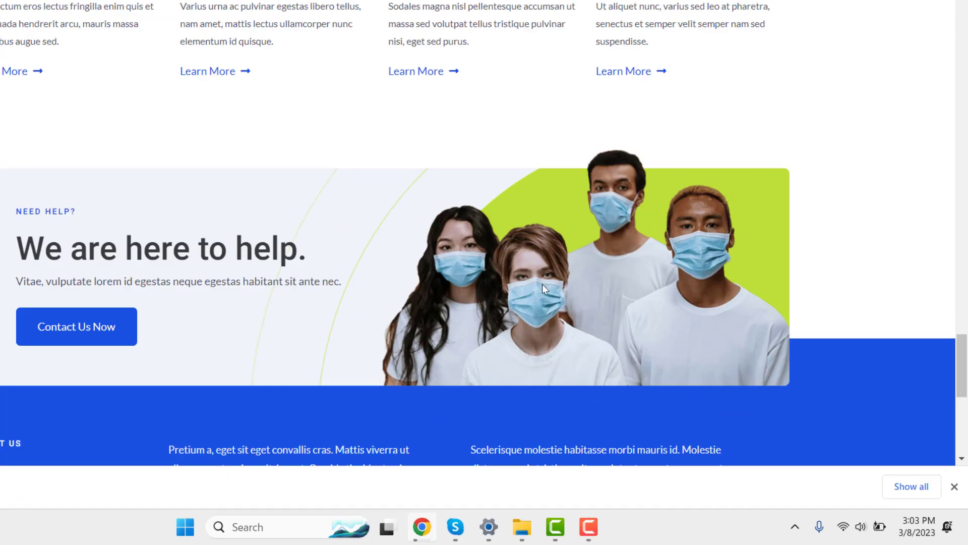
pyautogui.scroll(7, 542, 283)
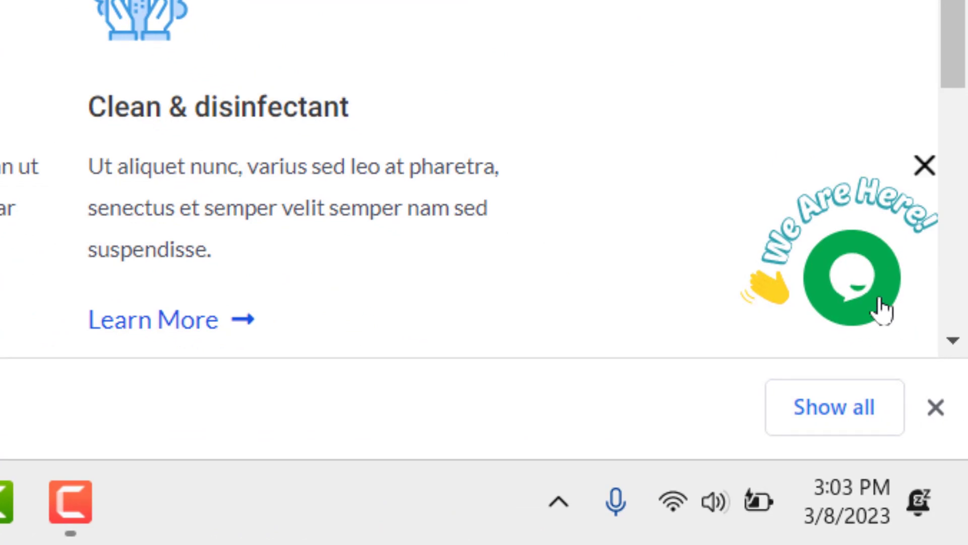
pyautogui.click(880, 303)
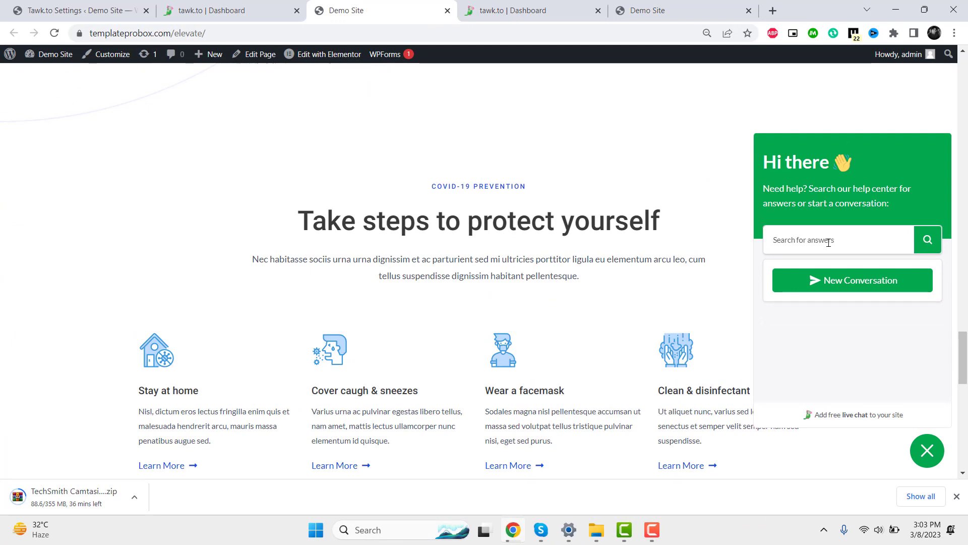
pyautogui.click(828, 242)
pyautogui.write('Hi')
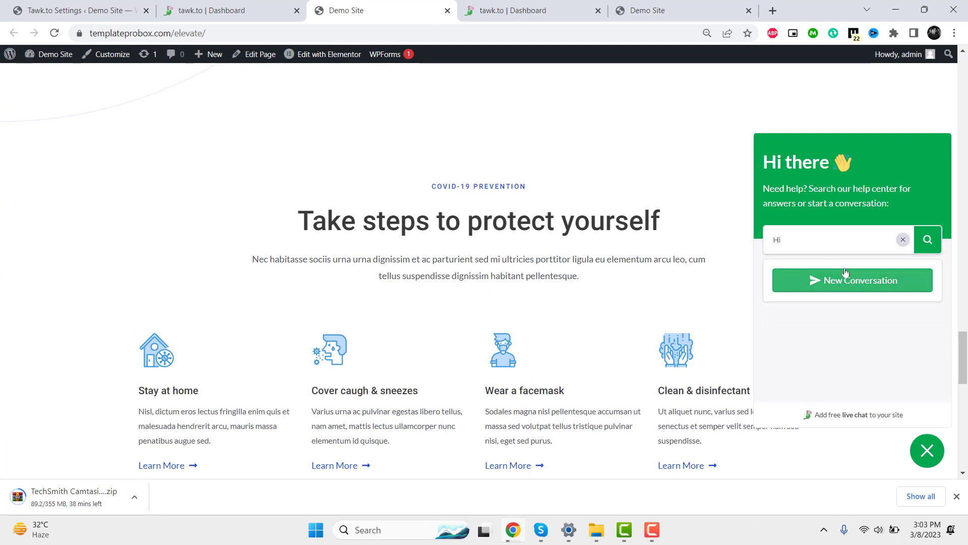
pyautogui.click(878, 288)
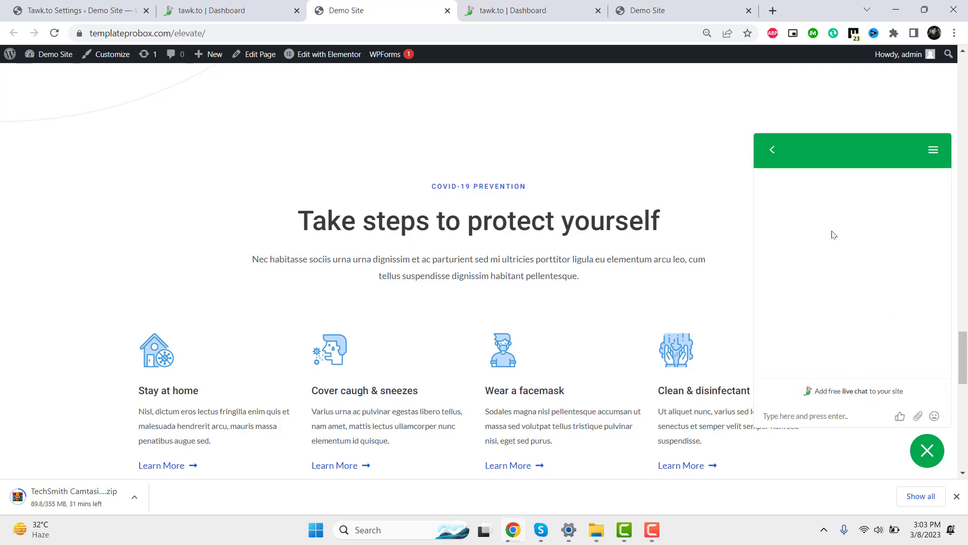
# - Send the chat messages 'Hi' and 'Can you please help', then switch to the tawk.to dashboard
pyautogui.click(795, 421)
pyautogui.write('Hi')
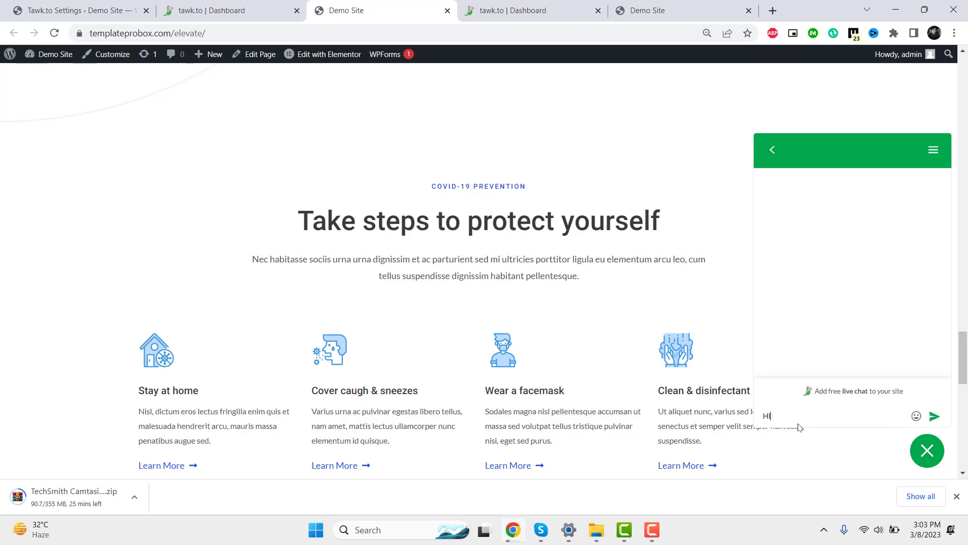
pyautogui.press('Return')
pyautogui.write('Can you please help')
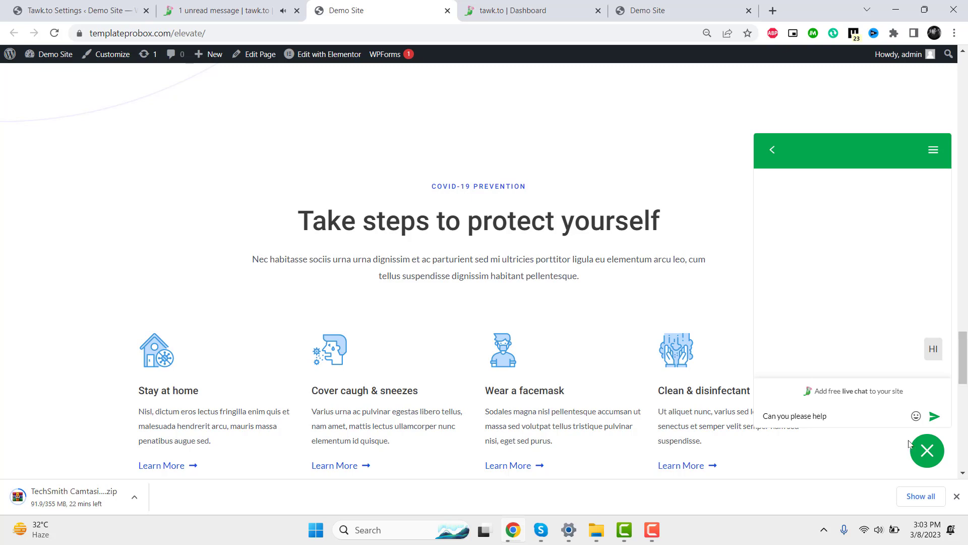
pyautogui.click(934, 416)
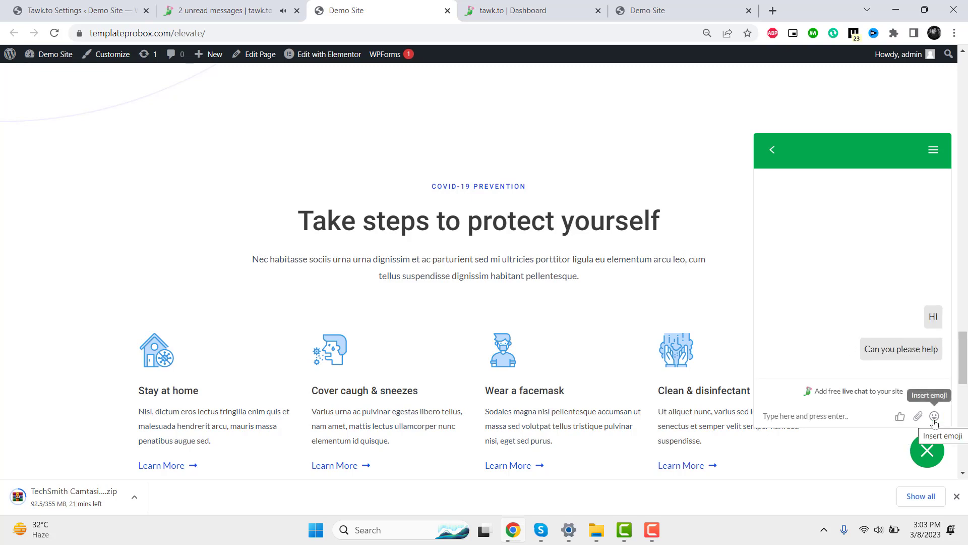
pyautogui.click(549, 4)
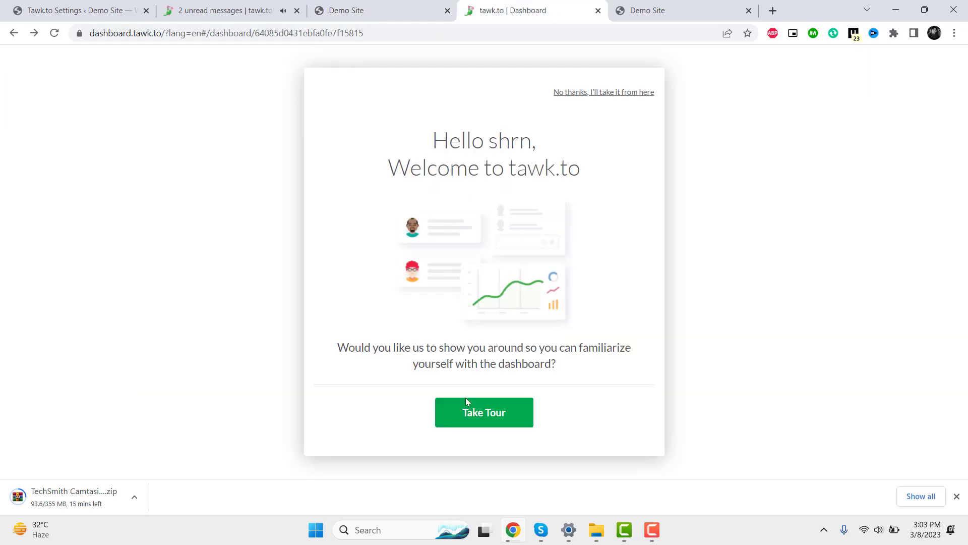
# - Dismiss the welcome prompt, reconnect tawk.to, skip the tour, and open ADMIN's incoming ABC chat
pyautogui.click(625, 95)
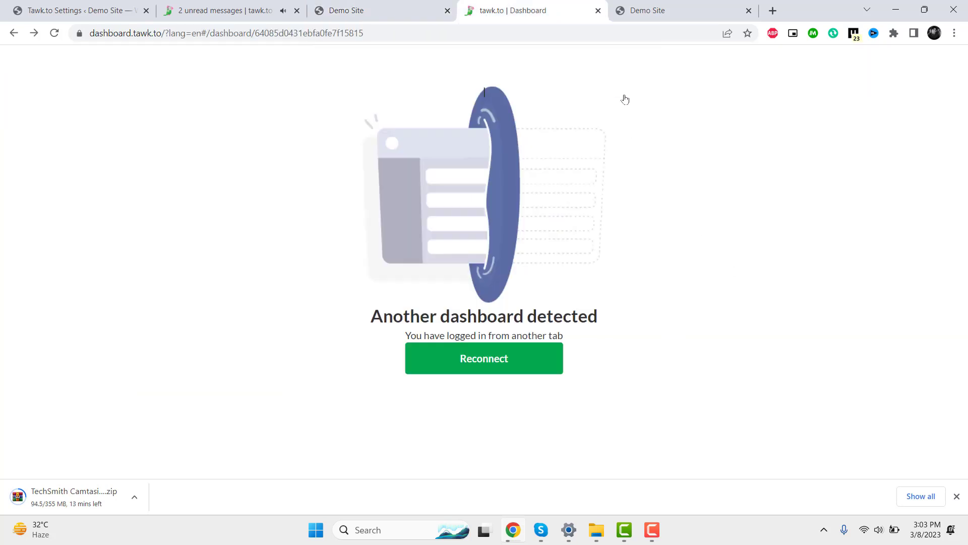
pyautogui.click(496, 366)
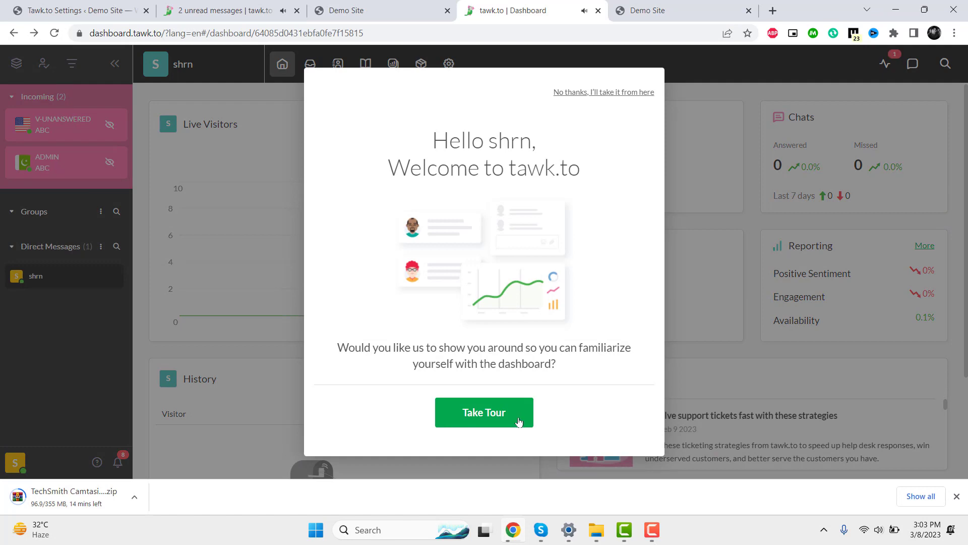
pyautogui.click(624, 93)
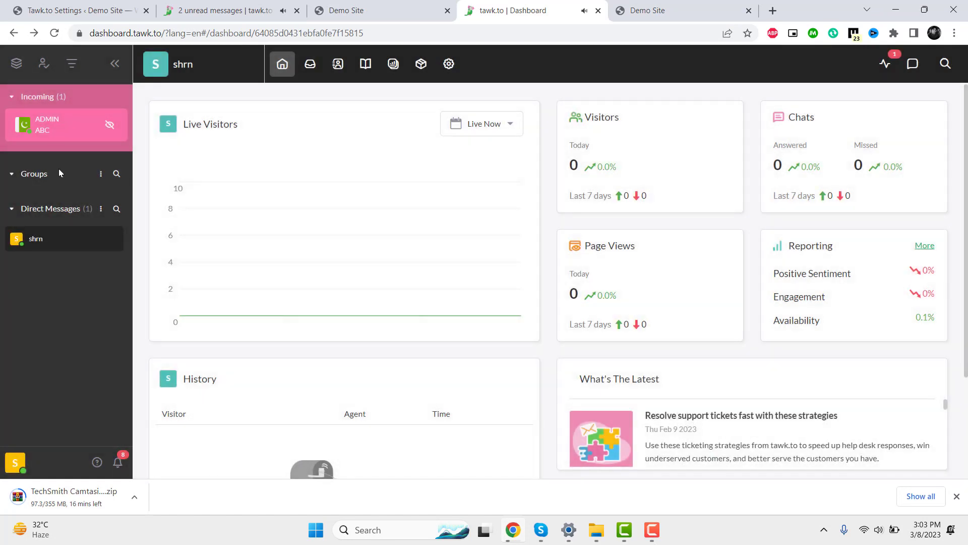
pyautogui.click(52, 136)
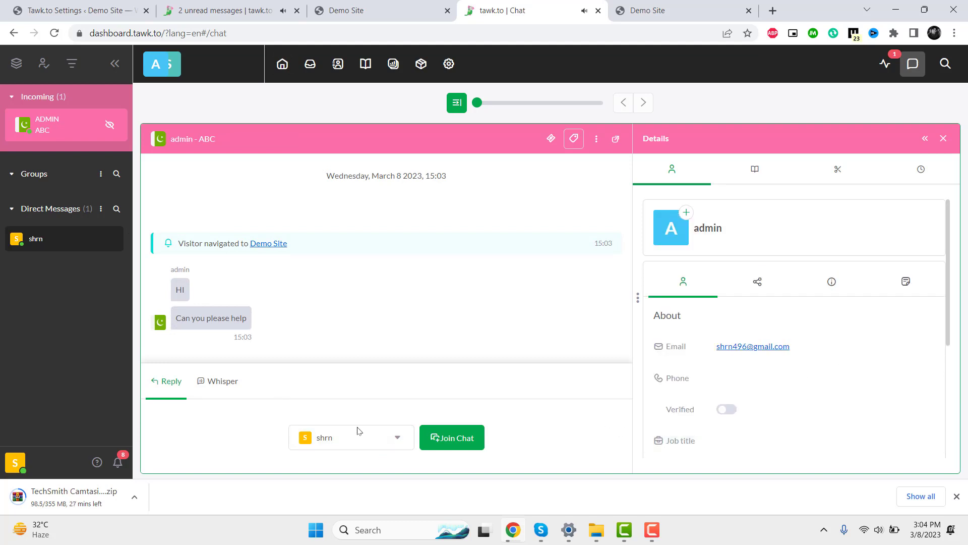
# - Join the chat, reply 'What Can I help you', and find that reply in the Demo Site widget
pyautogui.click(457, 441)
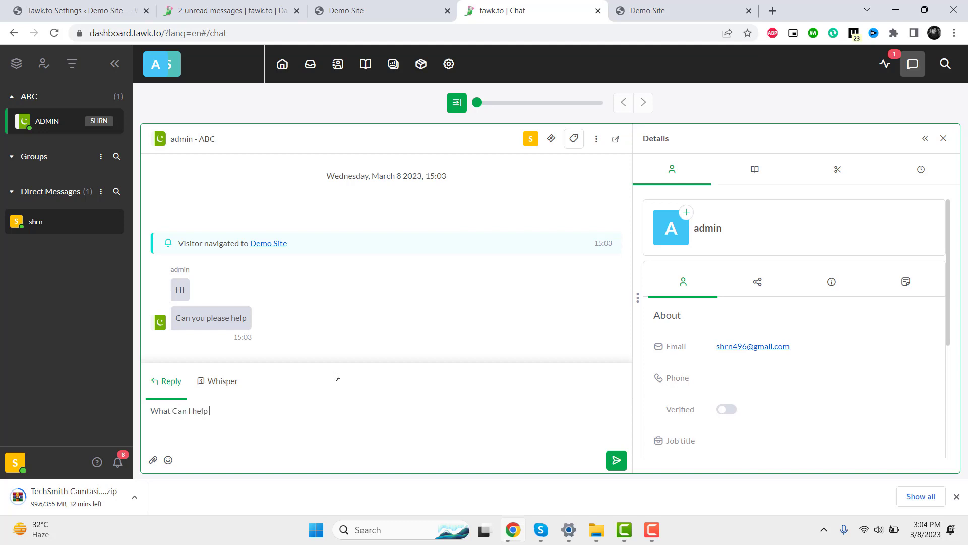
pyautogui.press('Return')
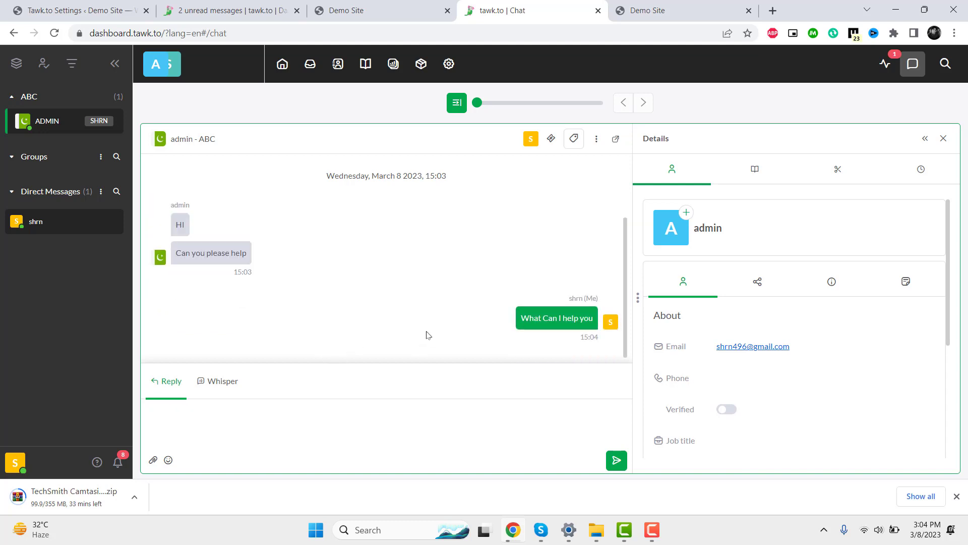
pyautogui.click(201, 9)
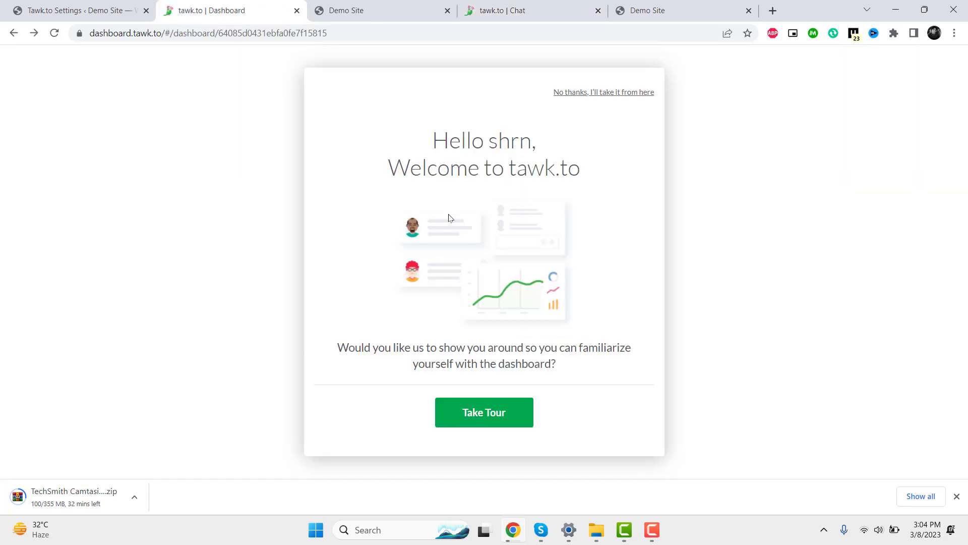
pyautogui.click(101, 5)
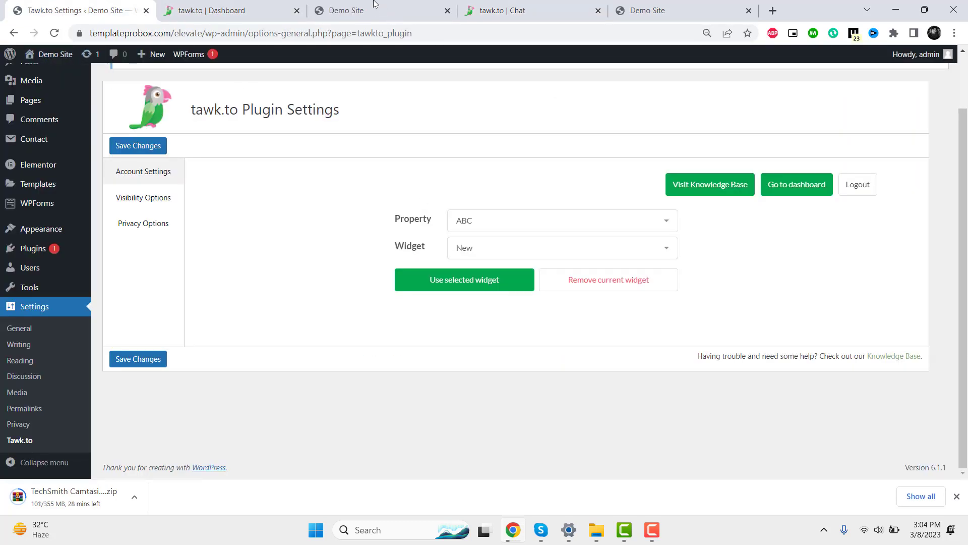
pyautogui.click(353, 11)
pyautogui.scroll(-4, 823, 344)
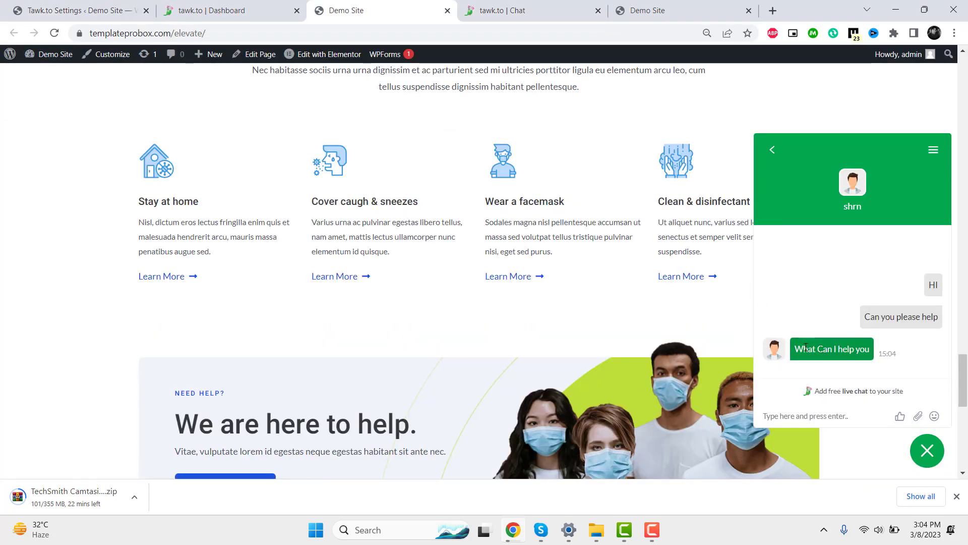
pyautogui.moveTo(793, 347); pyautogui.dragTo(877, 349)
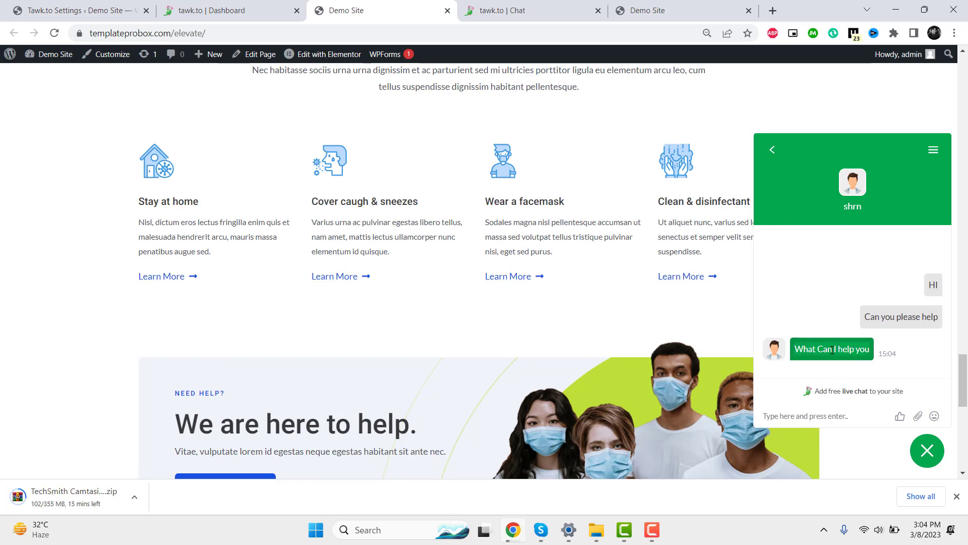